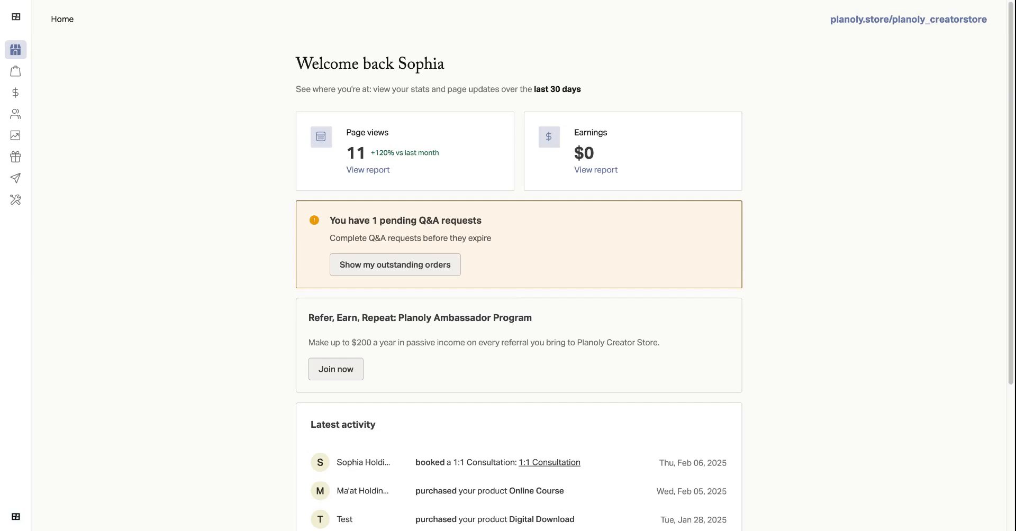
Step: Create a new 1:1 Meeting product from the store's product list
mouse_move(27, 48)
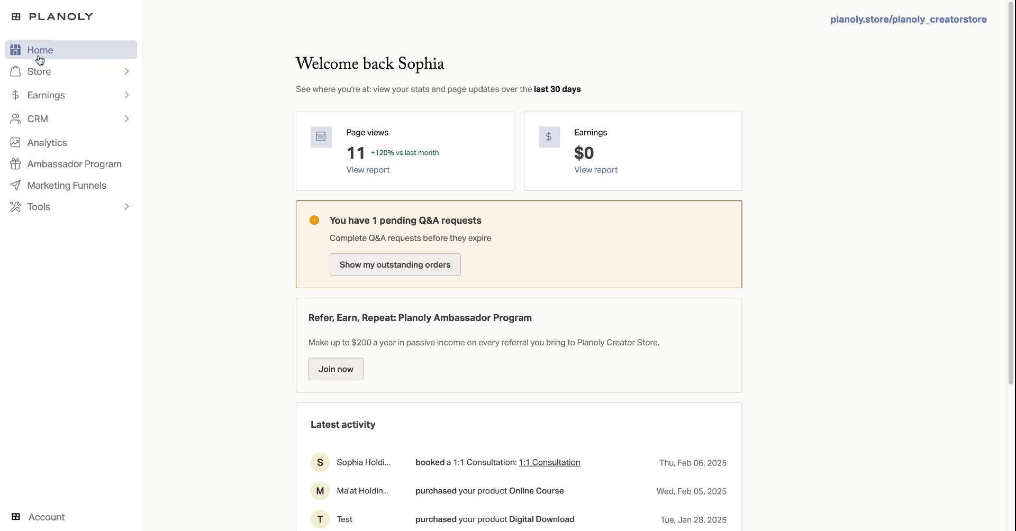
left_click(44, 75)
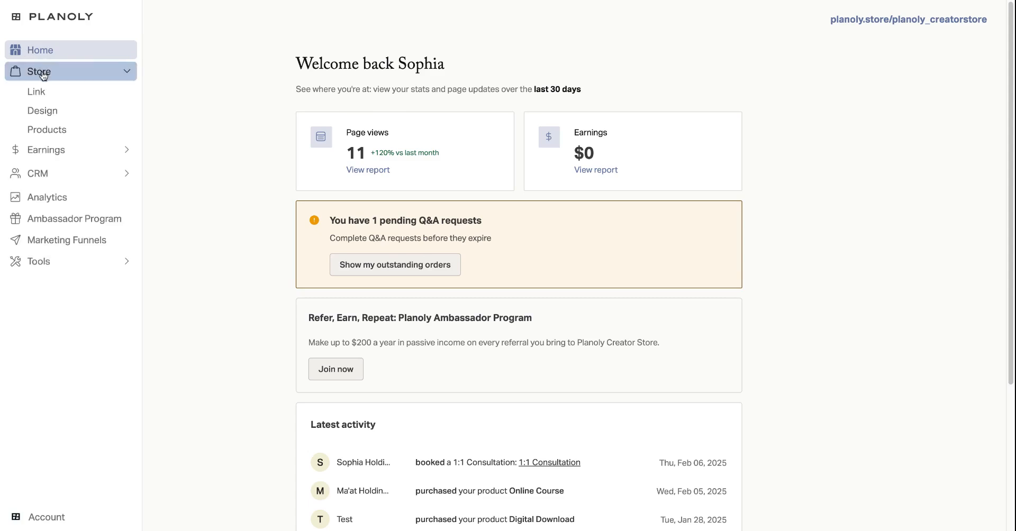
left_click(50, 135)
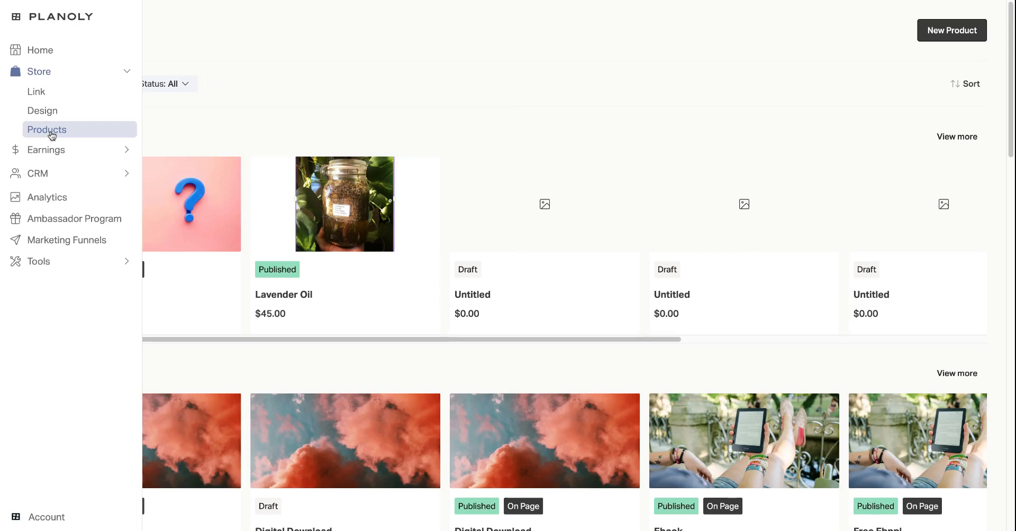
left_click(940, 46)
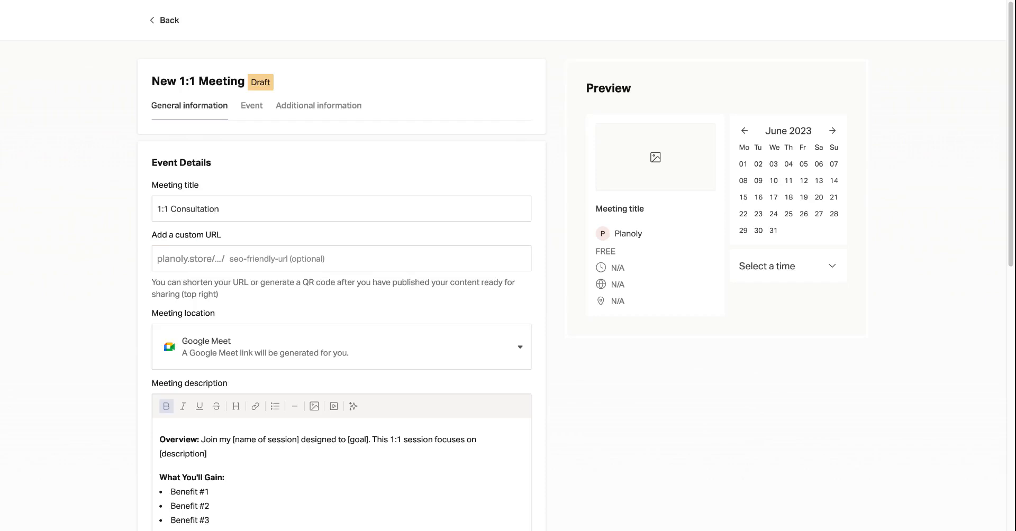
Step: Leave the custom URL empty and choose Google Meet as the meeting location
scroll(322, 226, "down", 1)
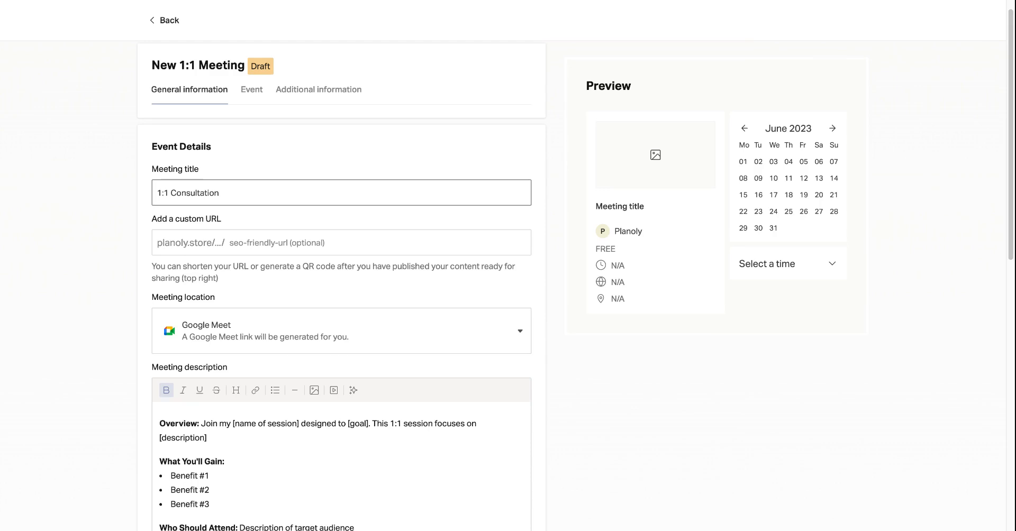
scroll(341, 193, "down", 1)
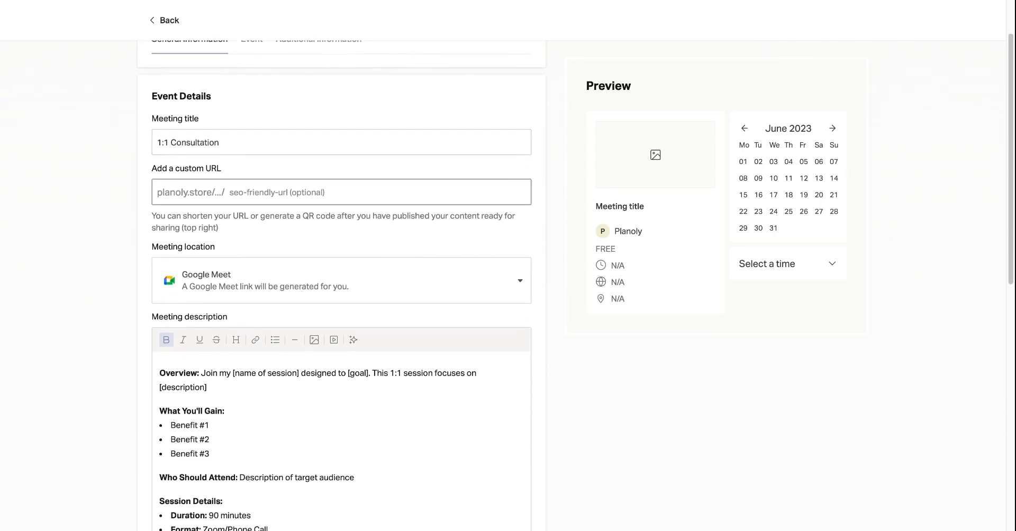
left_click(322, 192)
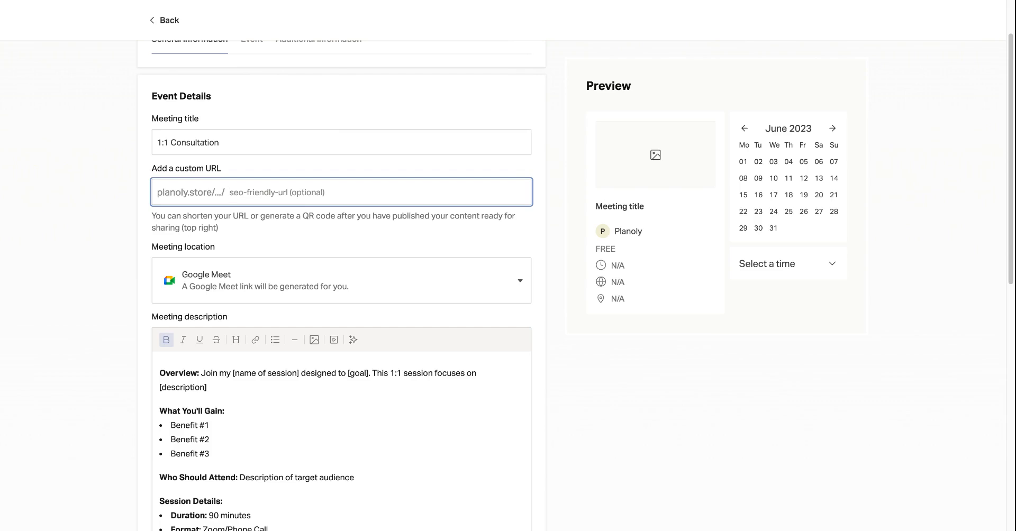
scroll(323, 233, "down", 2)
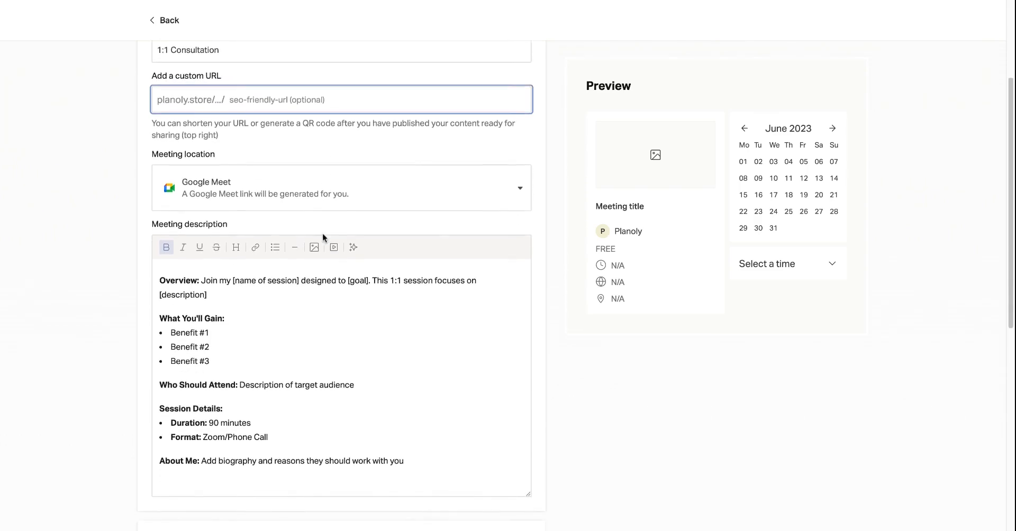
left_click(371, 200)
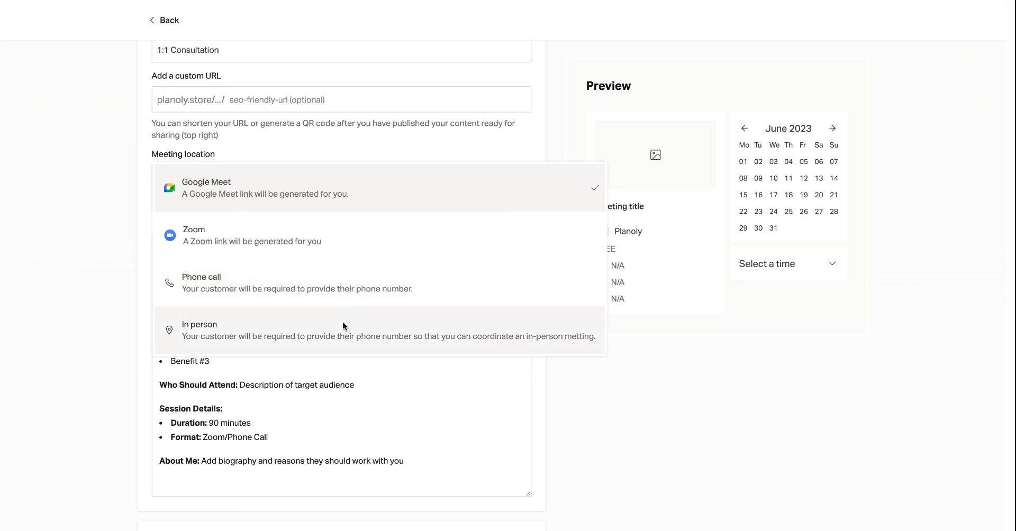
left_click(302, 191)
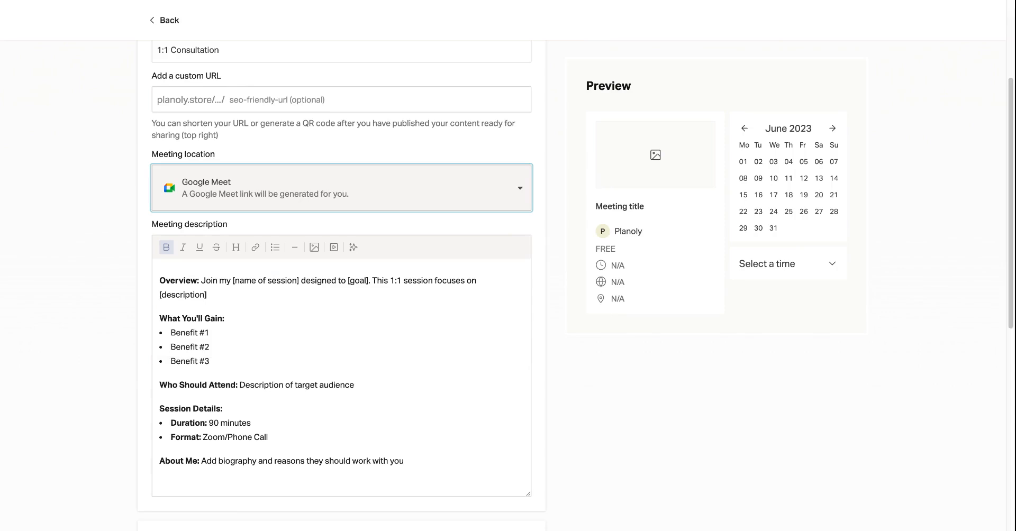
Step: Review the meeting description template and look at the AI writing prompt without generating any text
scroll(323, 296, "down", 3)
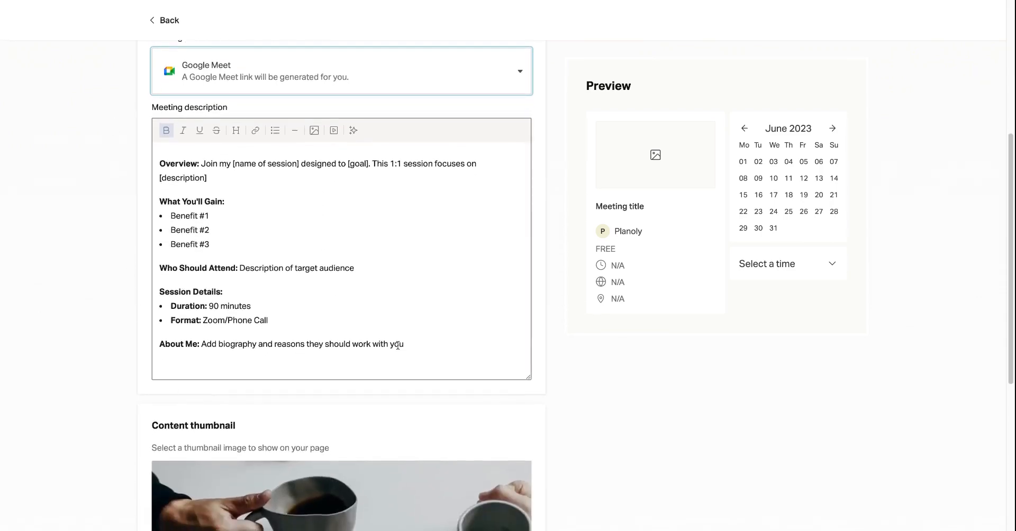
left_click_drag(420, 347, 209, 158)
left_click(310, 211)
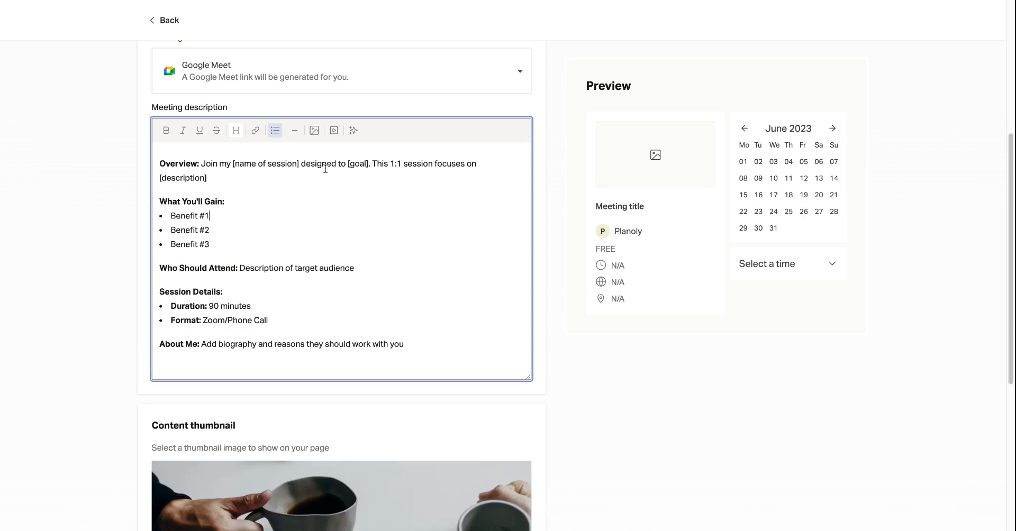
left_click(353, 132)
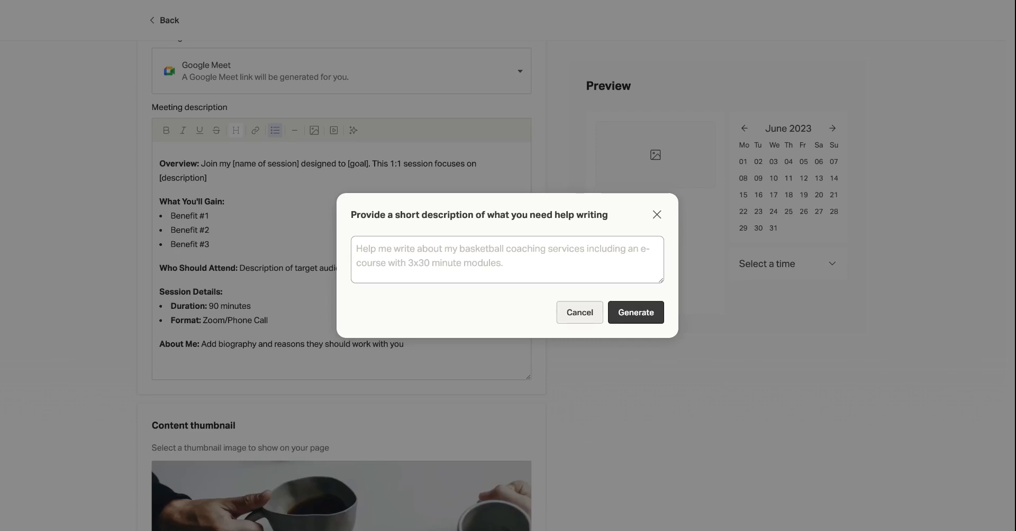
left_click(655, 217)
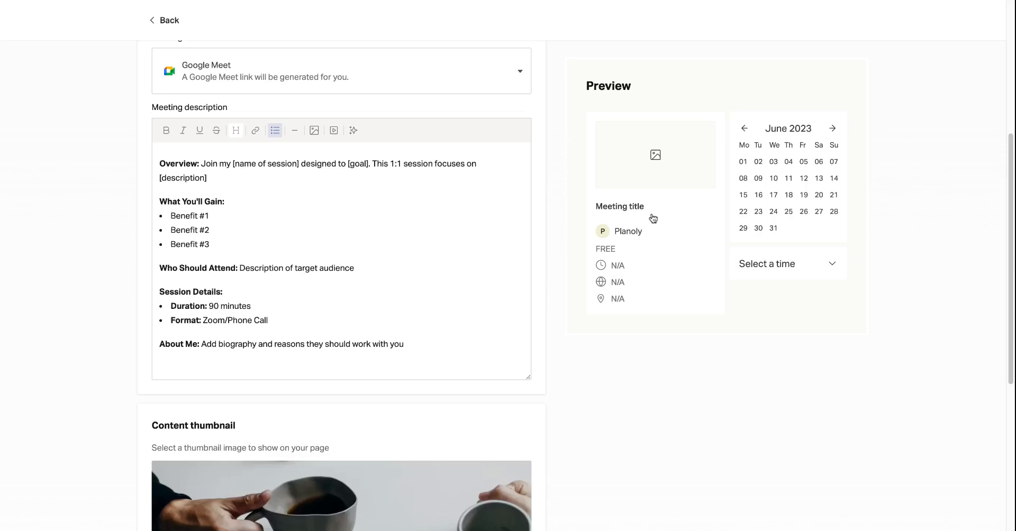
Step: Delete the default coffee-cup image from the content thumbnail
scroll(406, 295, "down", 6)
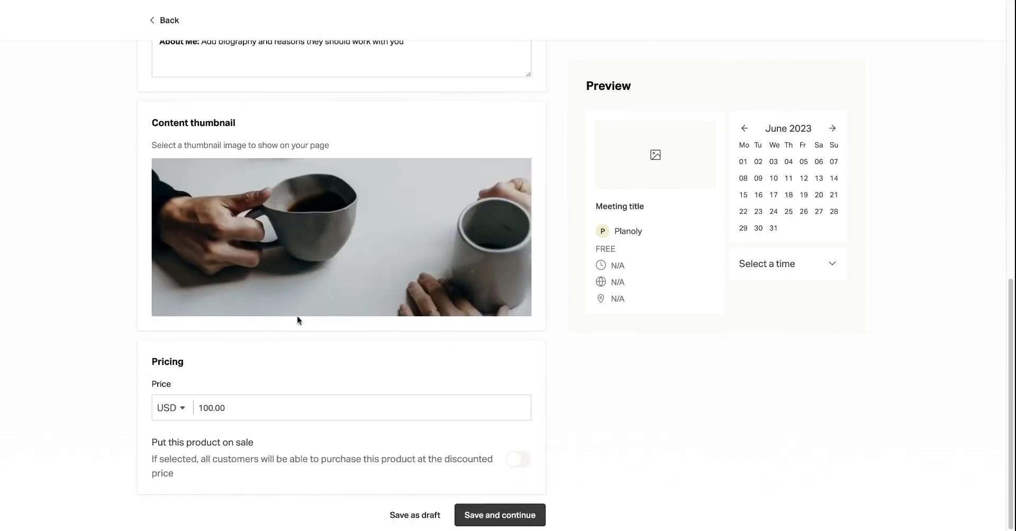
mouse_move(487, 214)
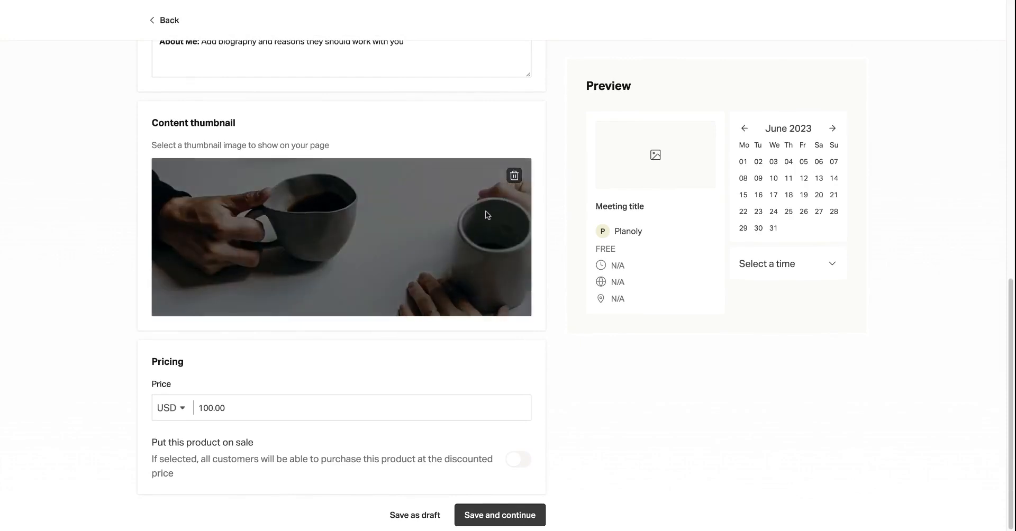
left_click(514, 176)
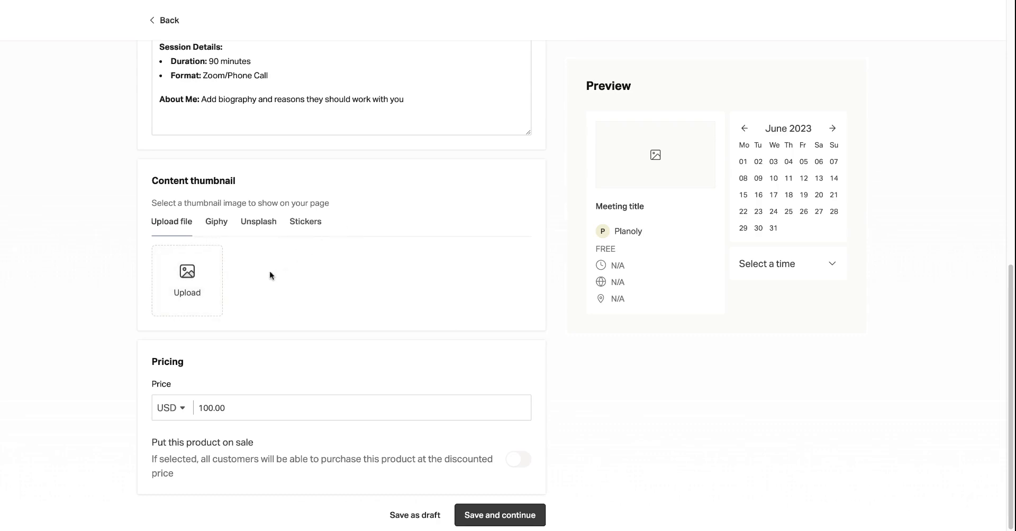
Step: Set the Unsplash photo of a hand holding a light bulb as the content thumbnail, accepting the default crop
left_click(215, 222)
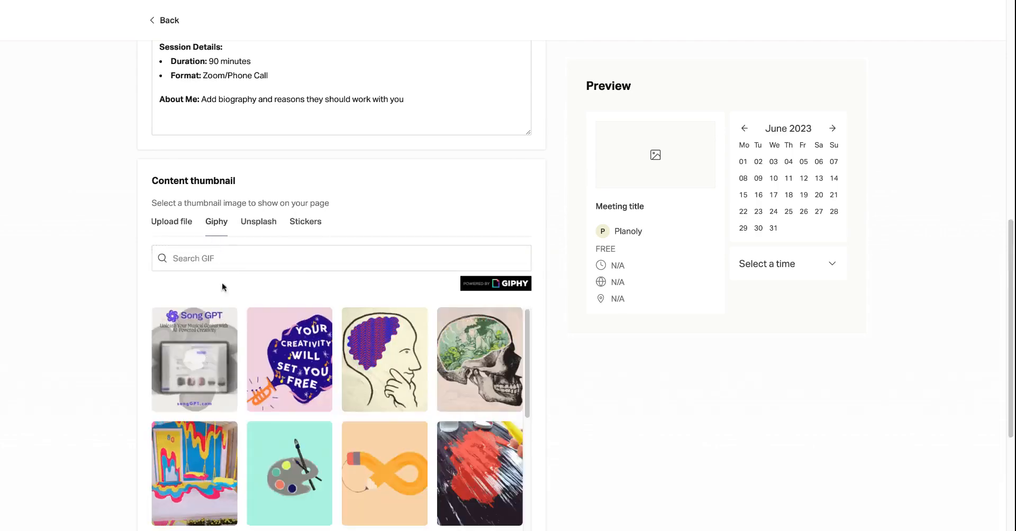
scroll(228, 290, "down", 1)
left_click(246, 221)
scroll(246, 207, "down", 1)
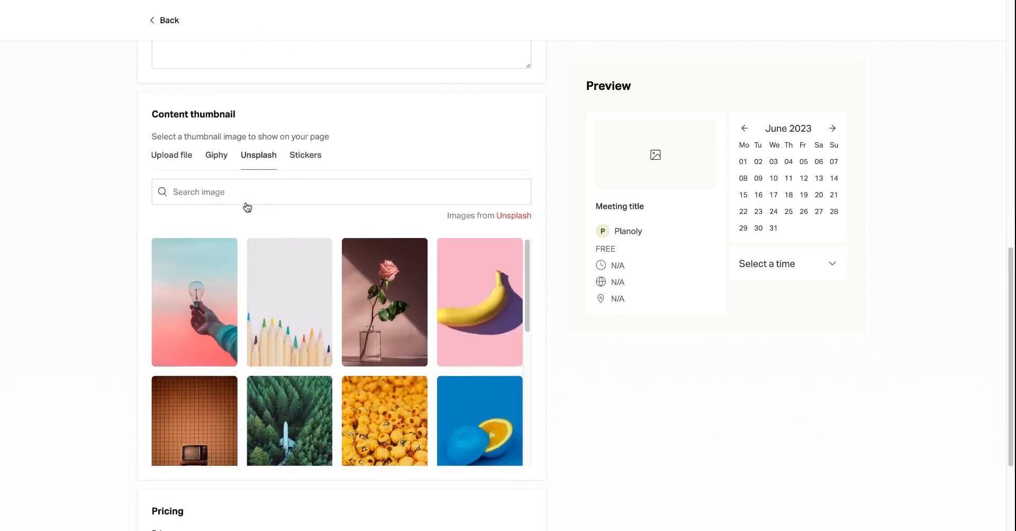
left_click(203, 281)
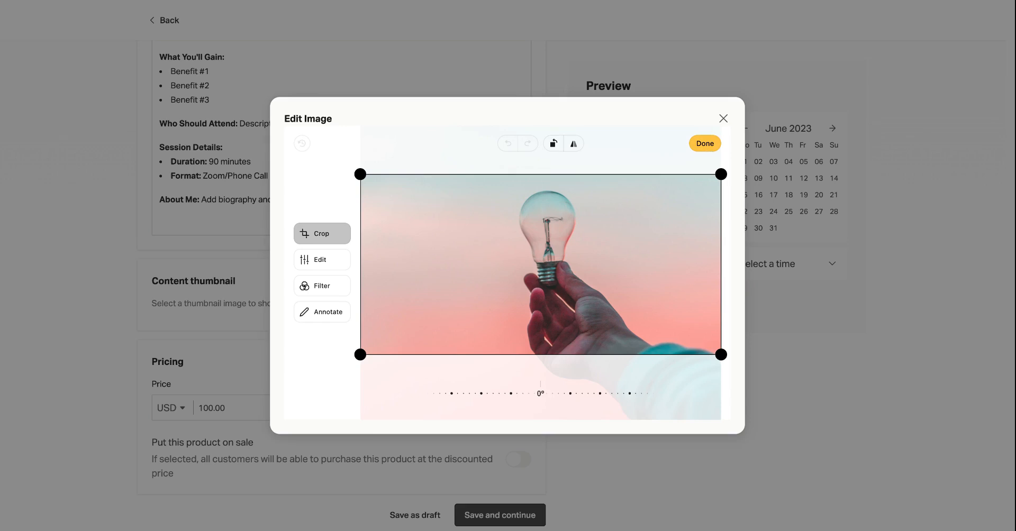
left_click(705, 143)
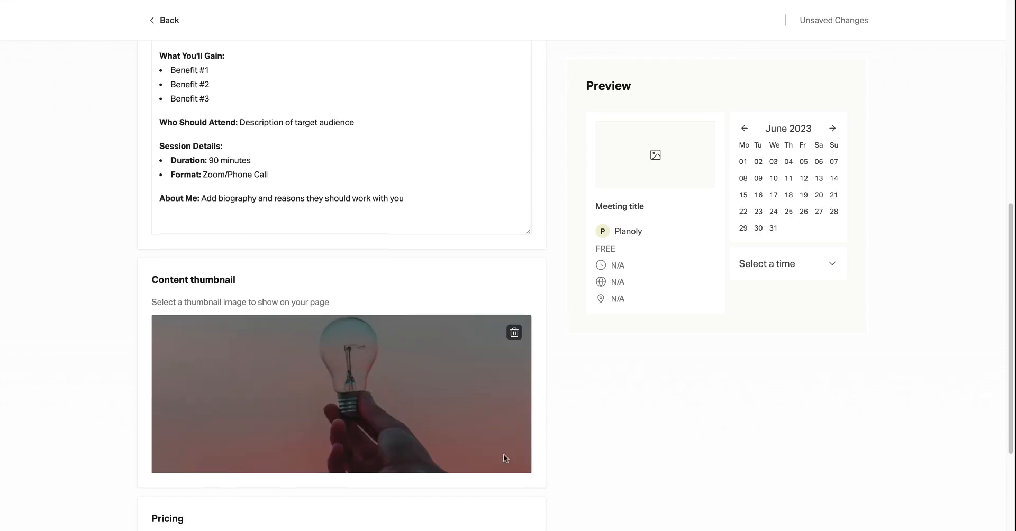
Step: Keep the product off sale and save the general information to continue to the event settings
scroll(503, 454, "down", 3)
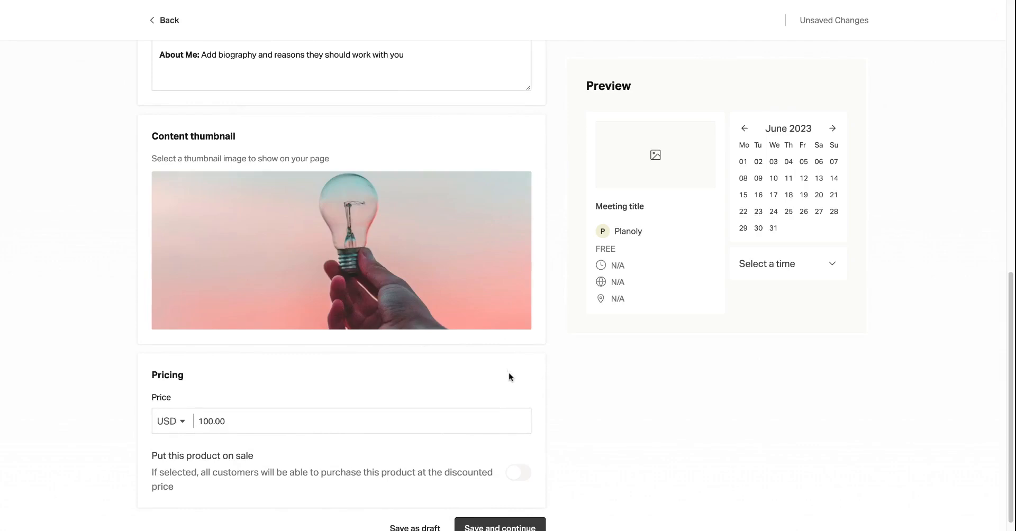
scroll(341, 249, "down", 1)
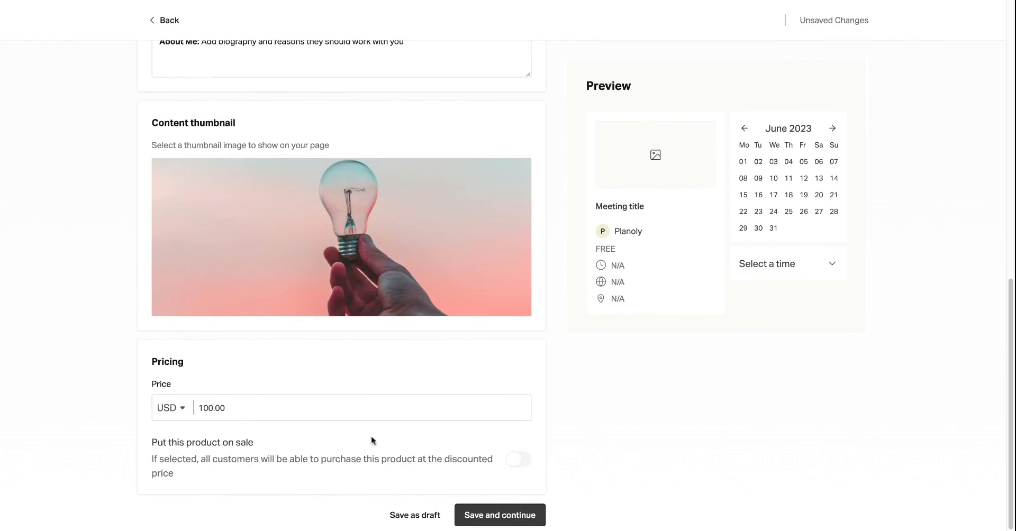
left_click(516, 462)
left_click(521, 464)
left_click(522, 516)
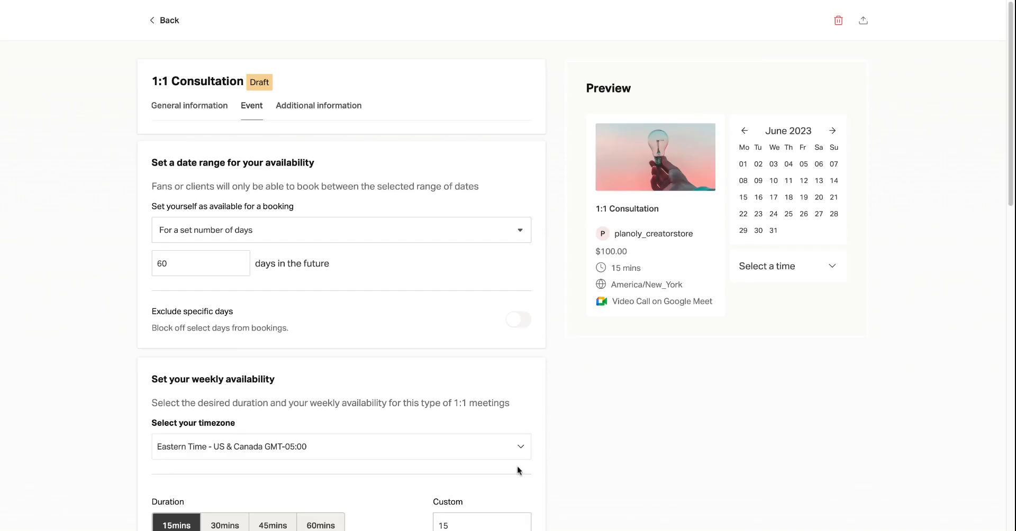
Step: Review the booking date range options, keeping availability for a set number of days at 60 days in the future
scroll(525, 370, "down", 1)
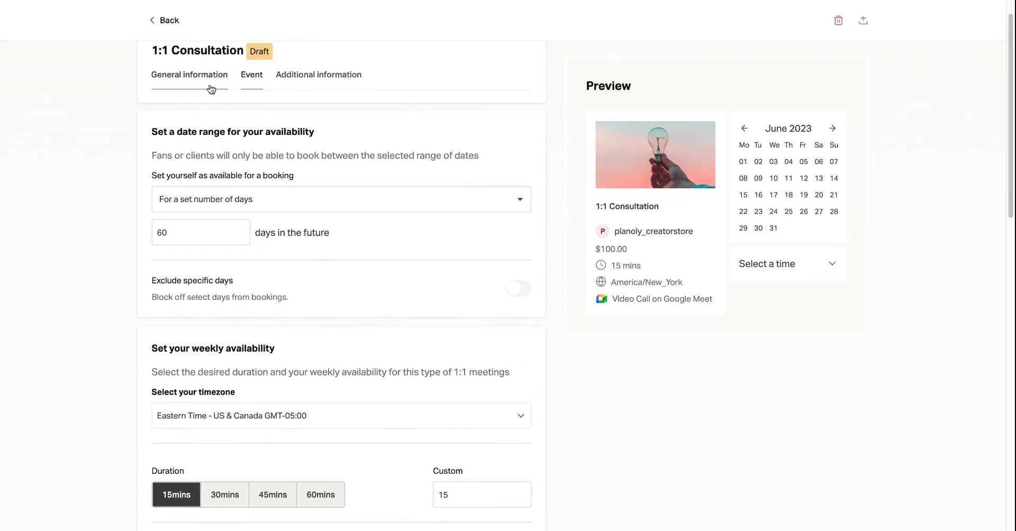
scroll(256, 101, "down", 2)
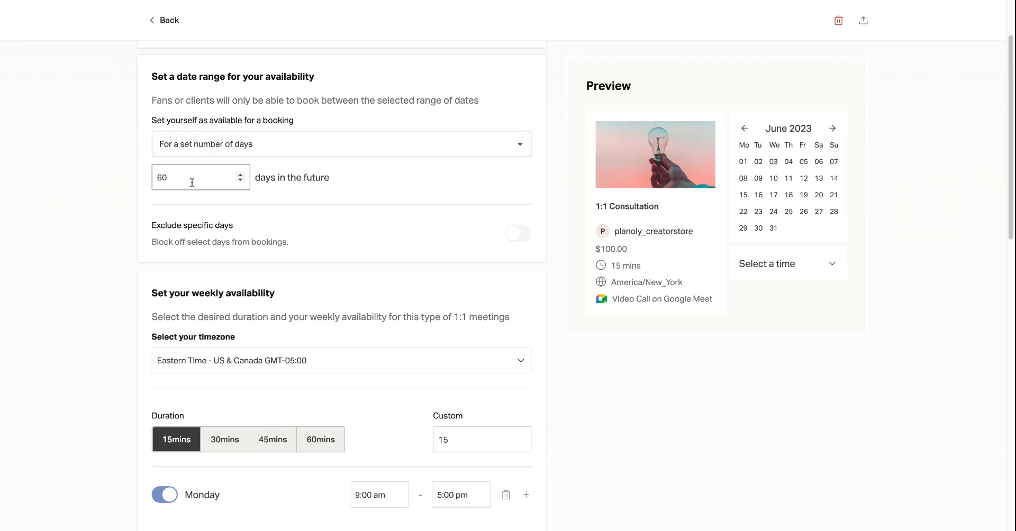
left_click(240, 176)
left_click(241, 180)
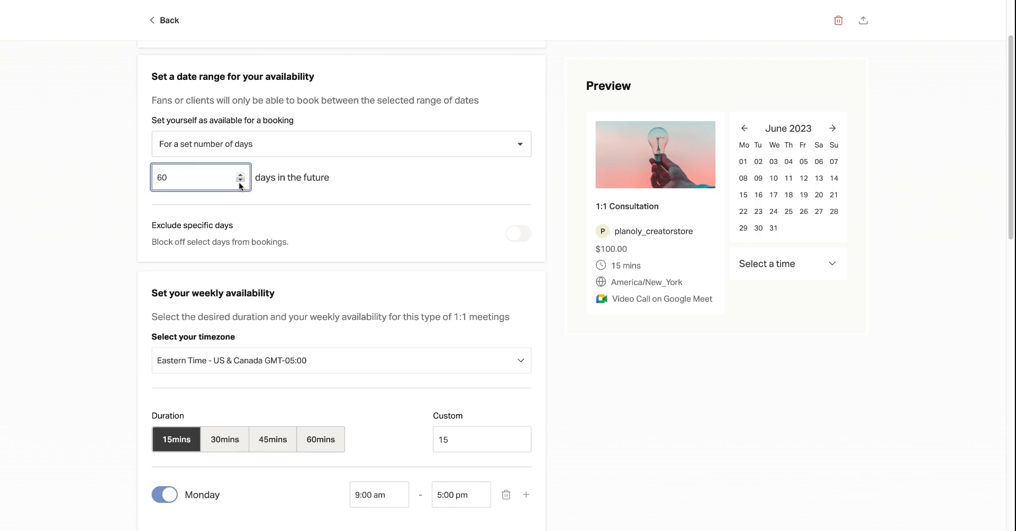
left_click(250, 153)
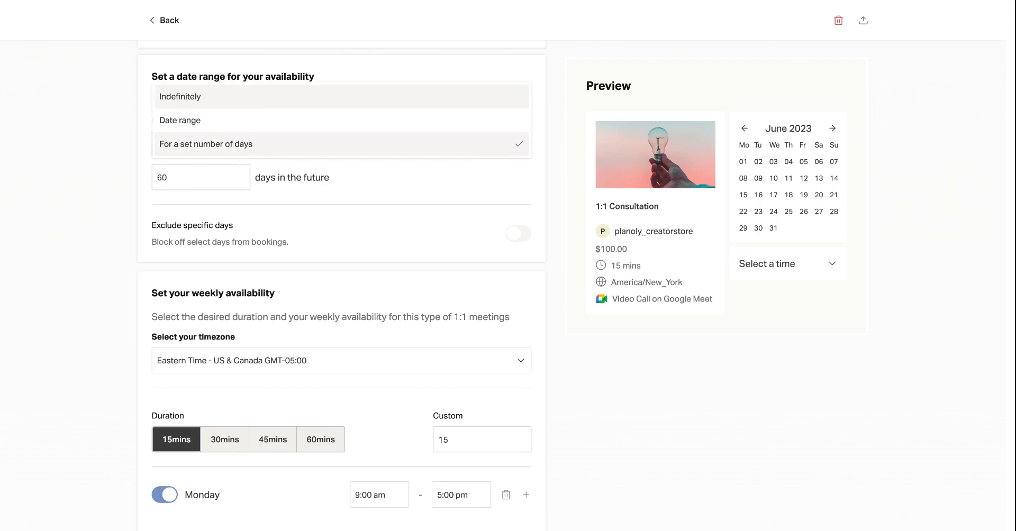
left_click(109, 180)
Step: Check the option for excluding specific days from bookings and leave it off
scroll(181, 222, "down", 1)
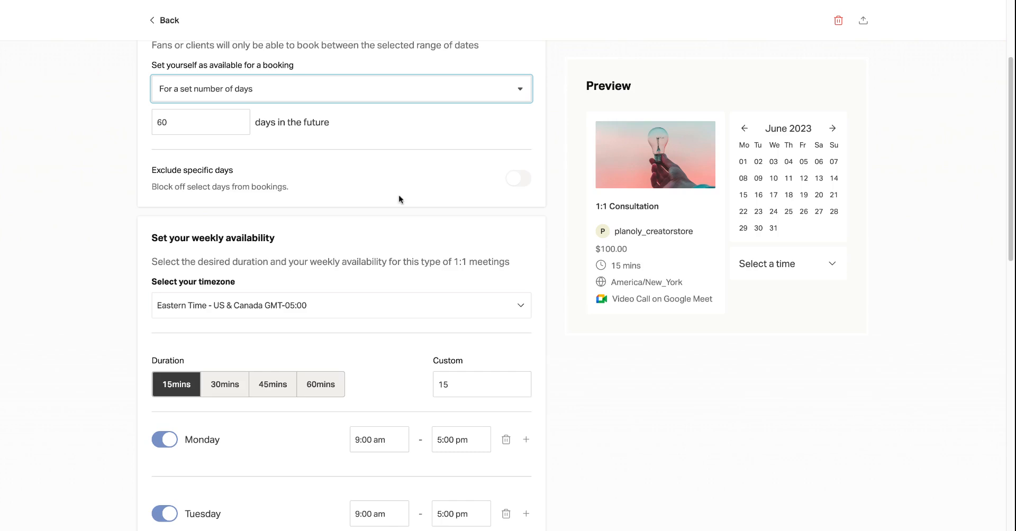
left_click(513, 182)
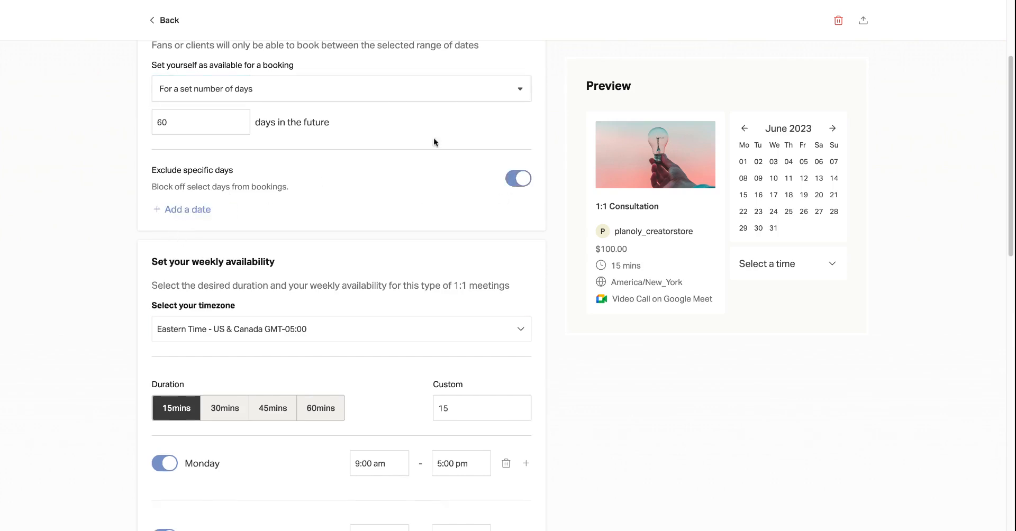
left_click(523, 178)
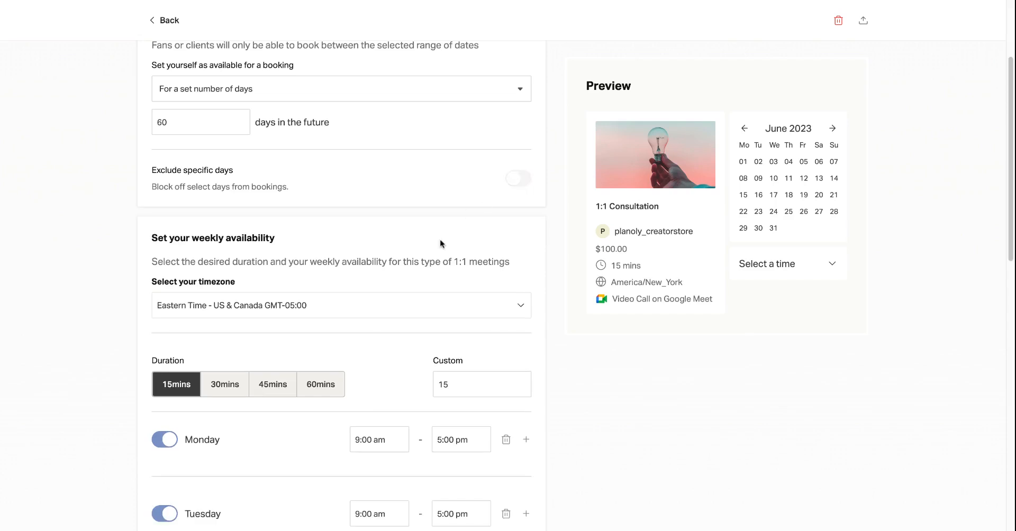
Step: Examine the weekly availability settings, including the time zone, meeting duration and hours for each day
scroll(440, 244, "down", 3)
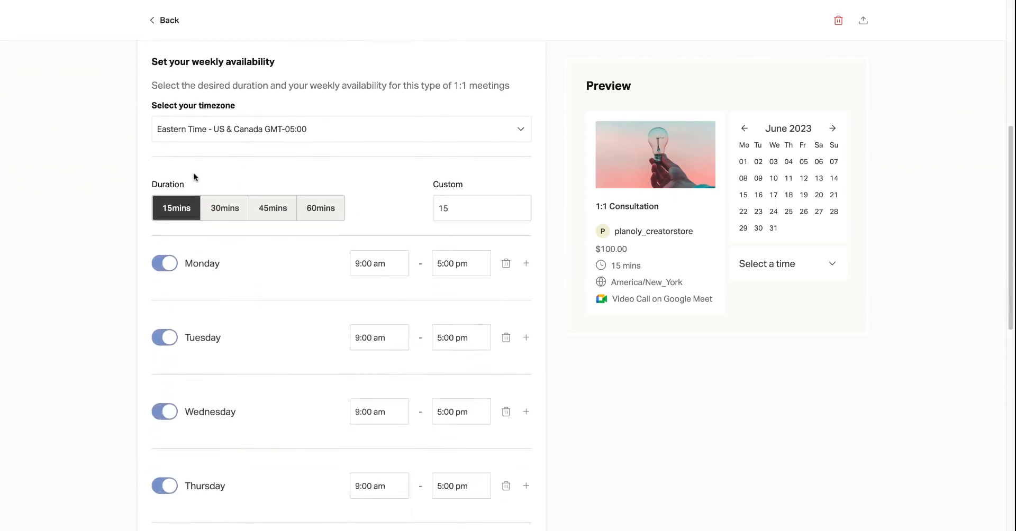
scroll(192, 172, "down", 1)
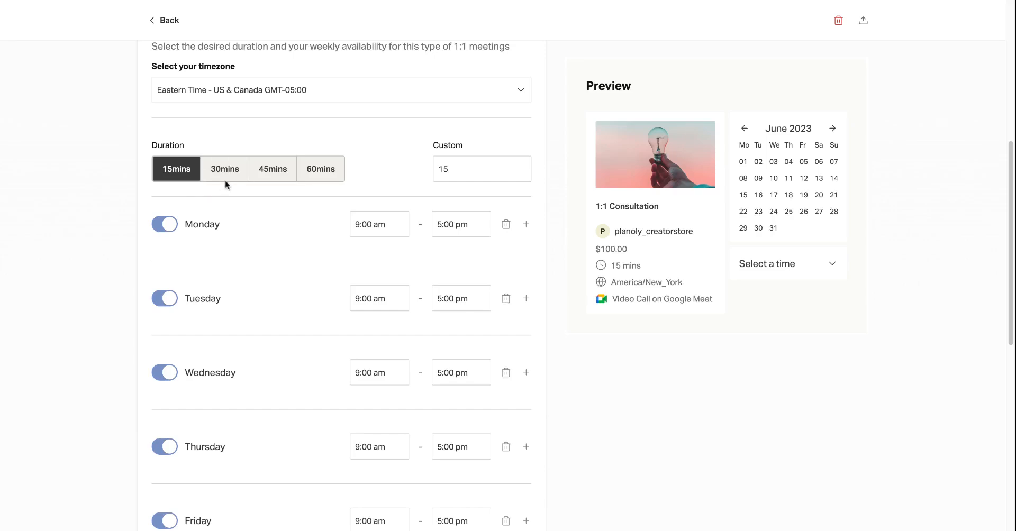
left_click(462, 169)
left_click(351, 180)
scroll(352, 181, "down", 1)
scroll(351, 182, "down", 3)
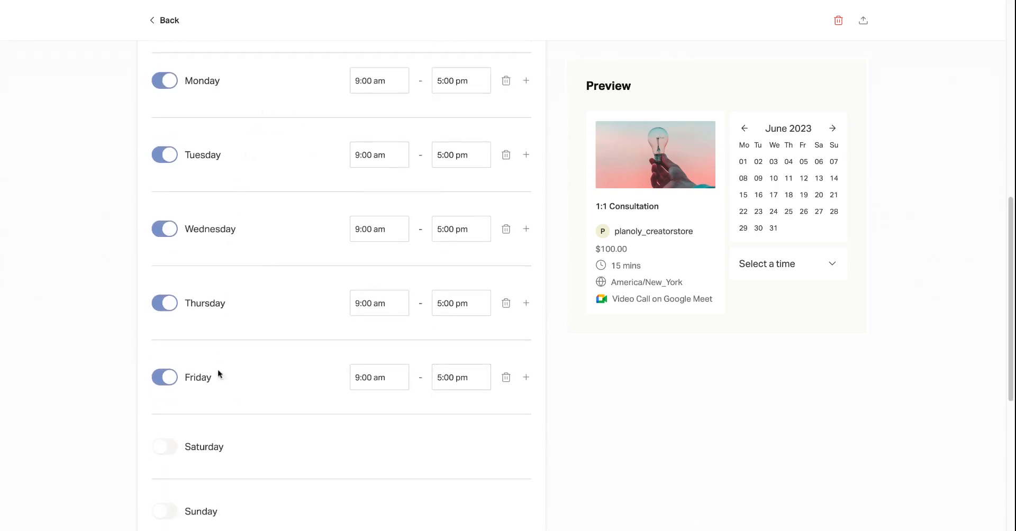
scroll(440, 458, "down", 1)
scroll(440, 458, "down", 1)
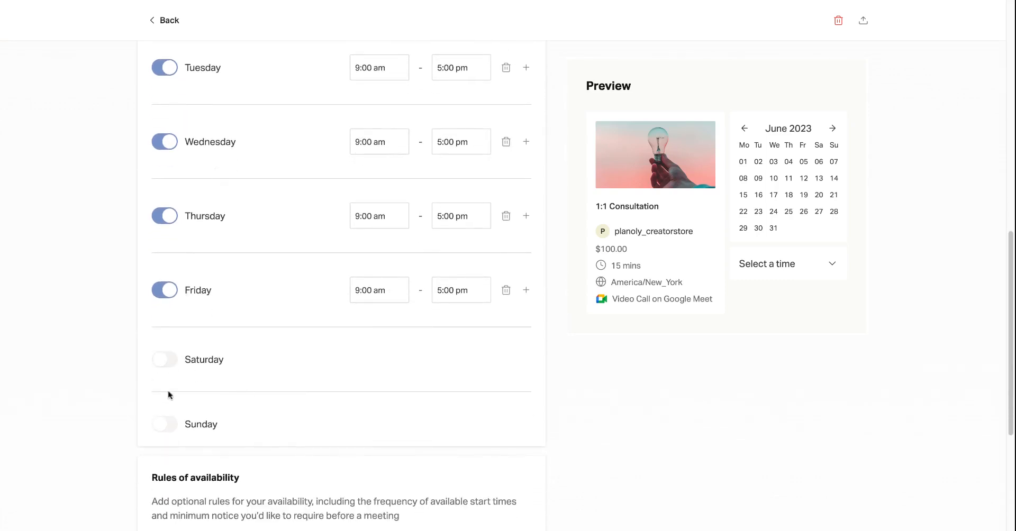
Step: Review the weekly hours and rules of availability, then save the event settings to continue to the additional information
scroll(174, 412, "up", 1)
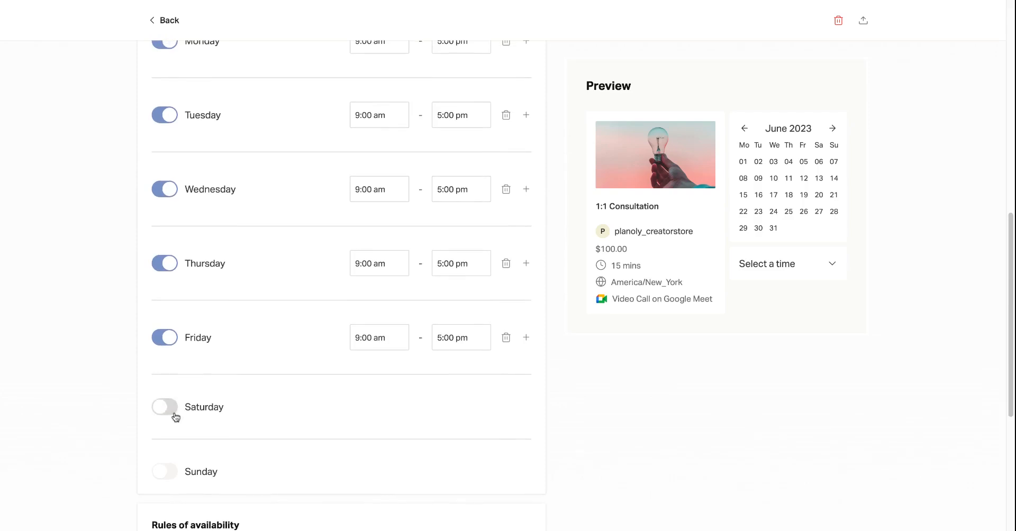
scroll(189, 256, "up", 1)
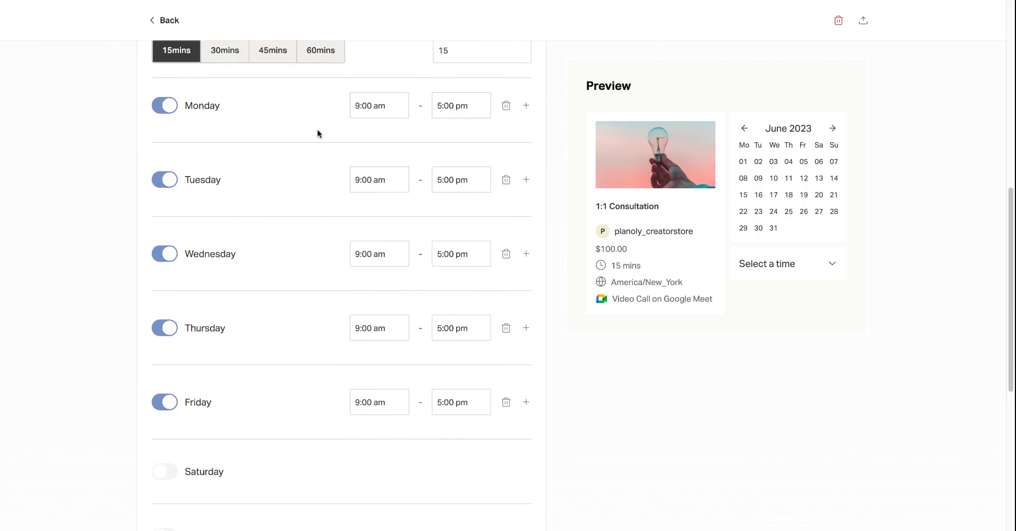
scroll(165, 427, "down", 6)
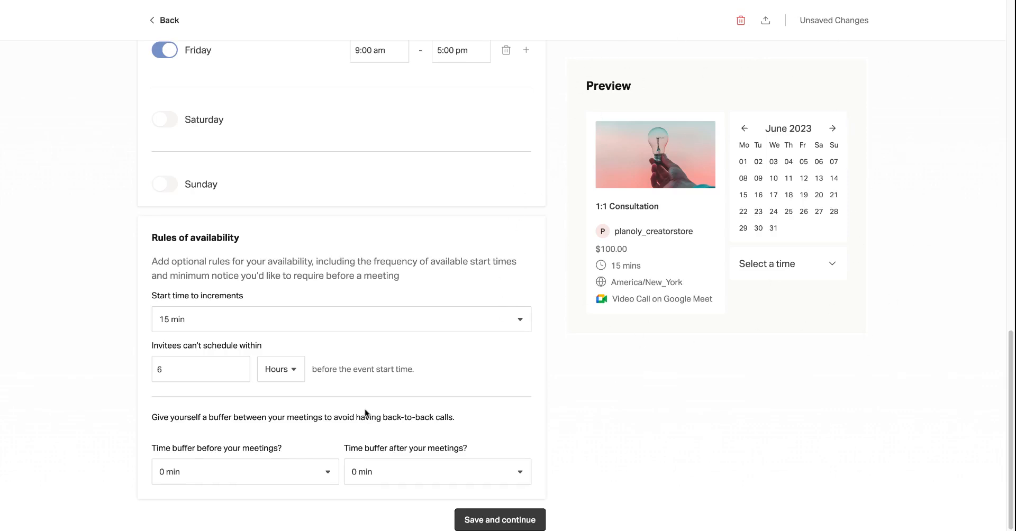
left_click(490, 521)
scroll(466, 311, "up", 3)
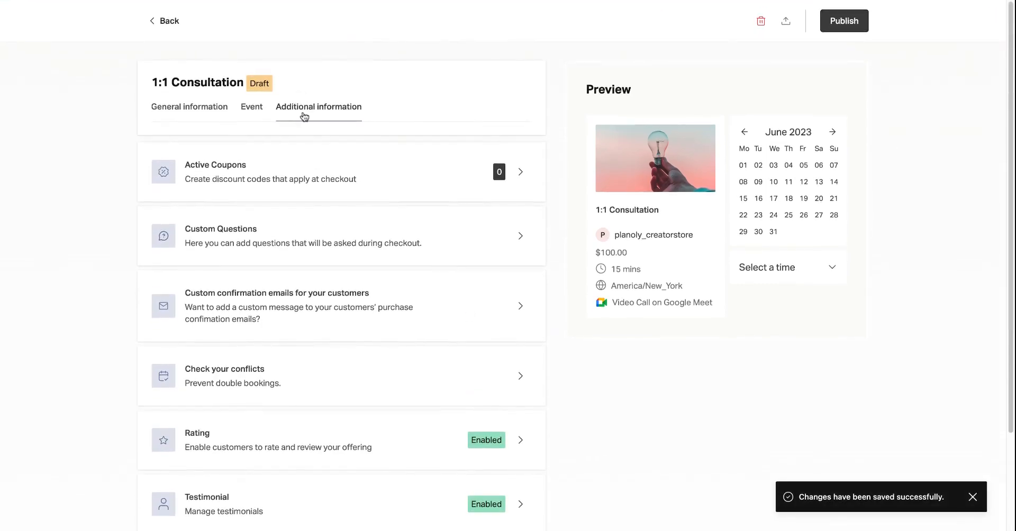
Step: Examine the coupon creation form under Active Coupons and close it without creating a coupon
scroll(453, 222, "down", 2)
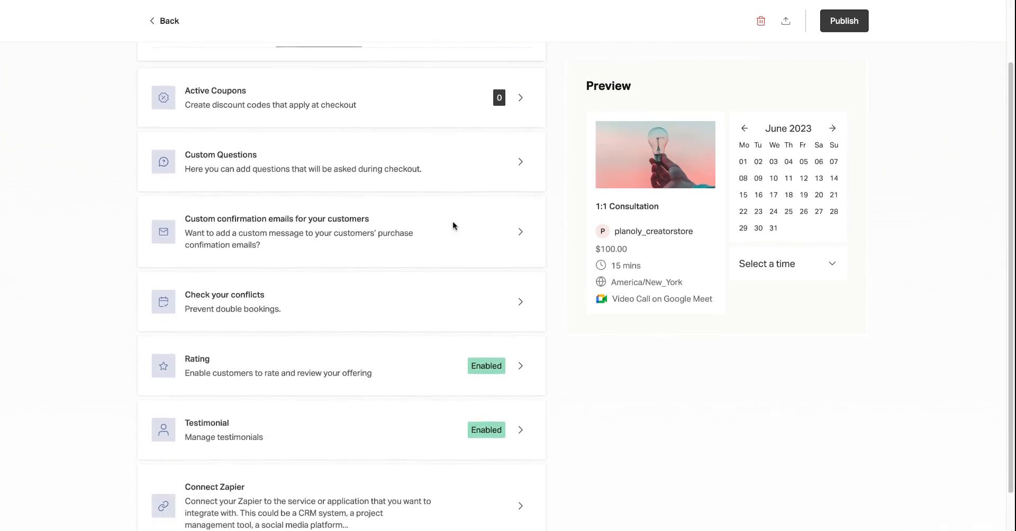
scroll(453, 226, "down", 1)
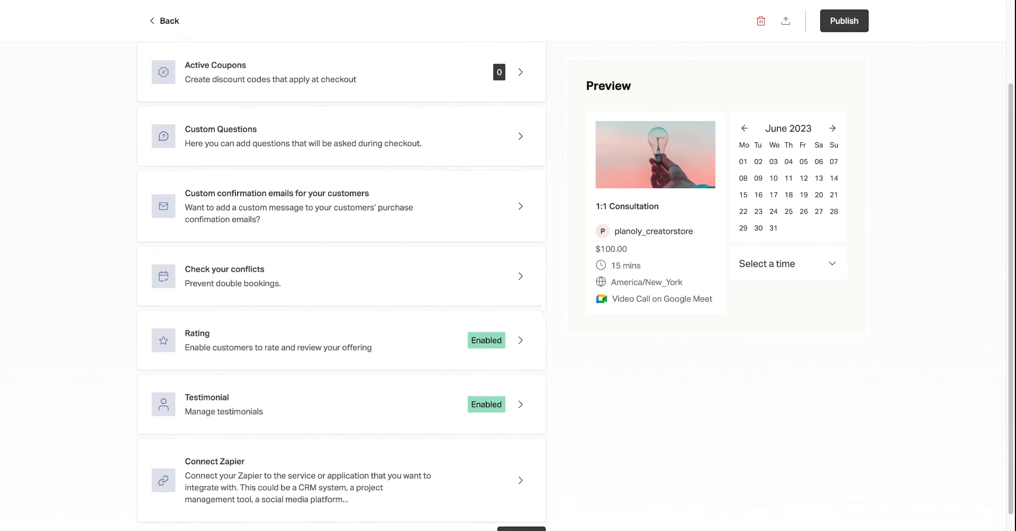
scroll(455, 214, "up", 1)
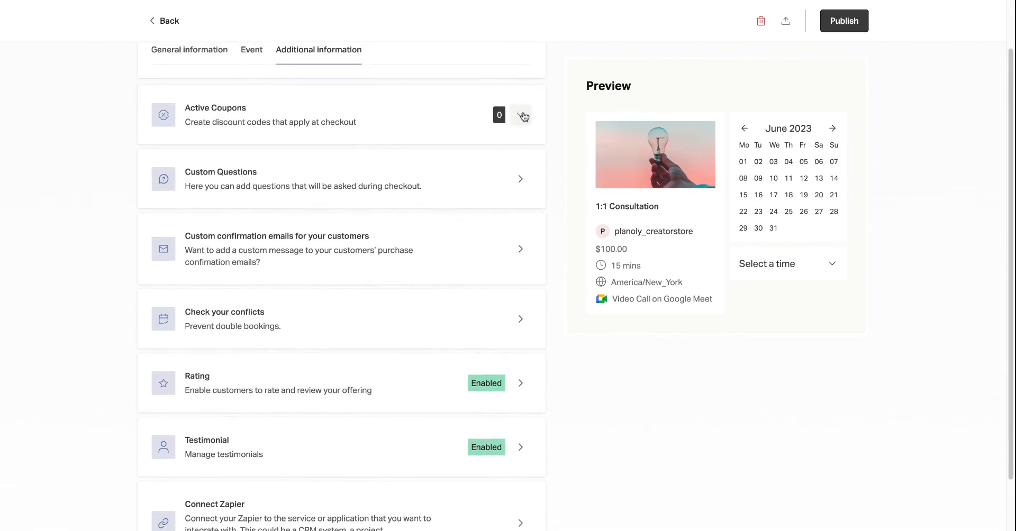
left_click(522, 116)
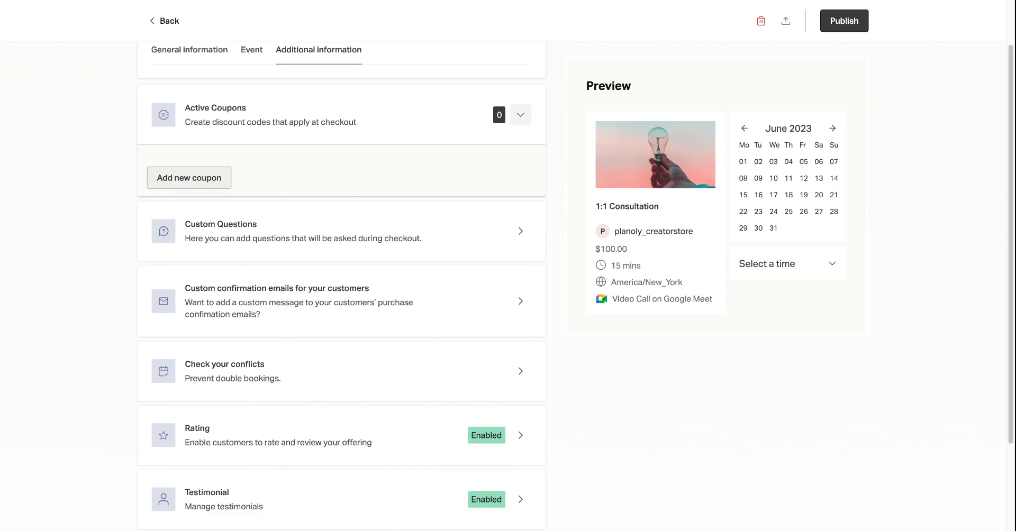
left_click(182, 174)
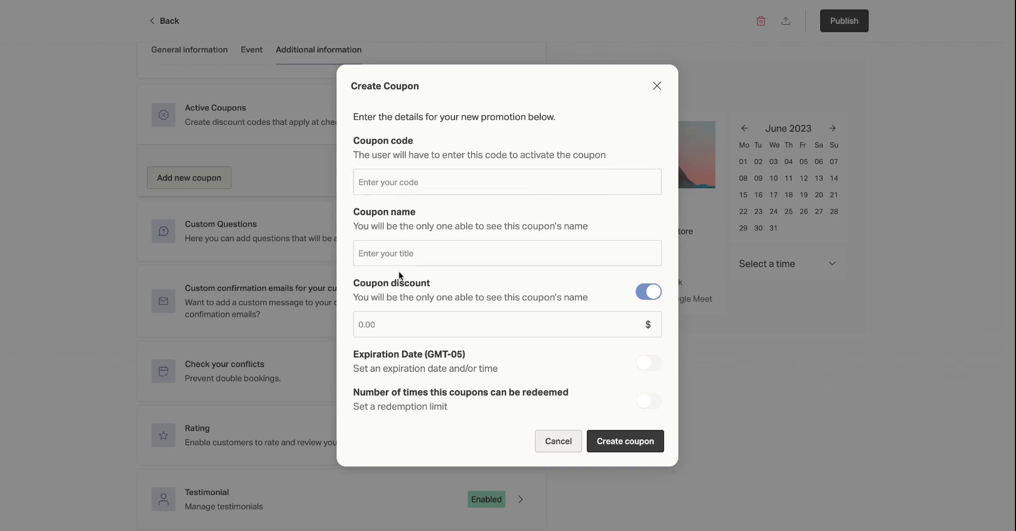
left_click(387, 328)
left_click(657, 88)
Step: Add the required single-line checkout question "What is the current status of your health?" and save the custom questions
scroll(371, 166, "down", 2)
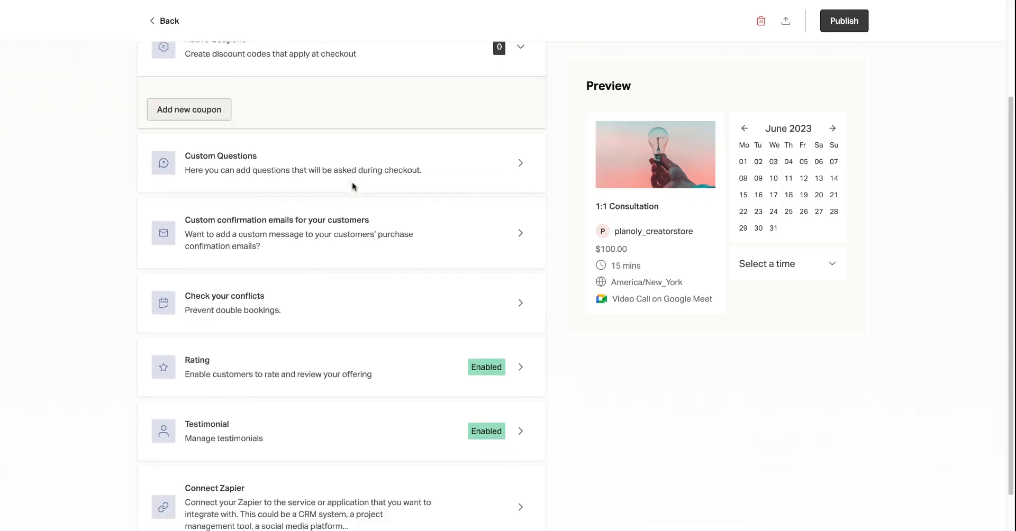
left_click(521, 130)
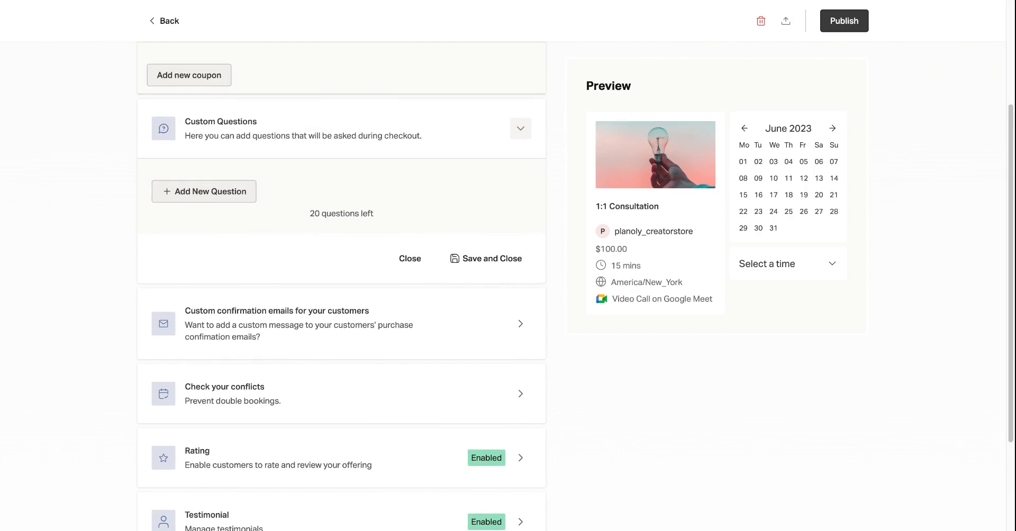
left_click(192, 191)
left_click(232, 272)
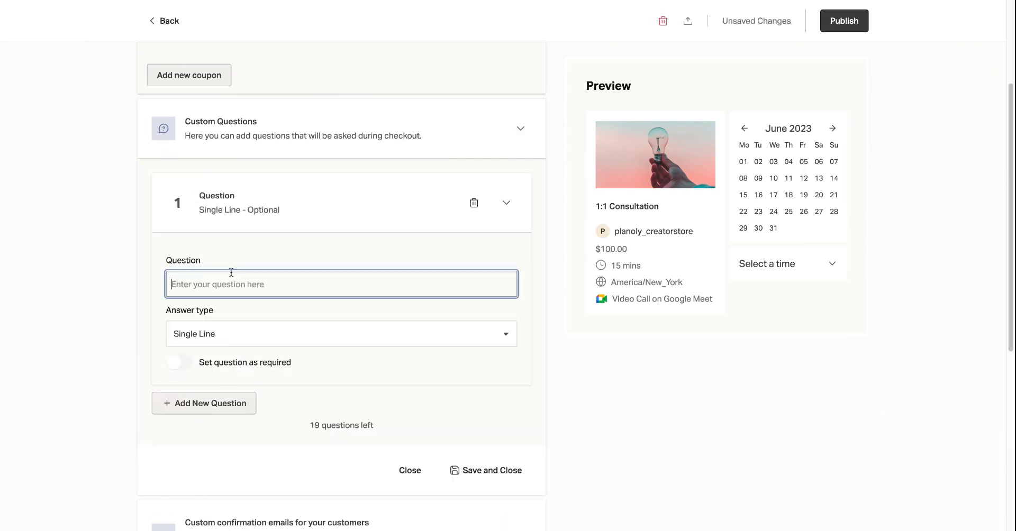
type("What is the current")
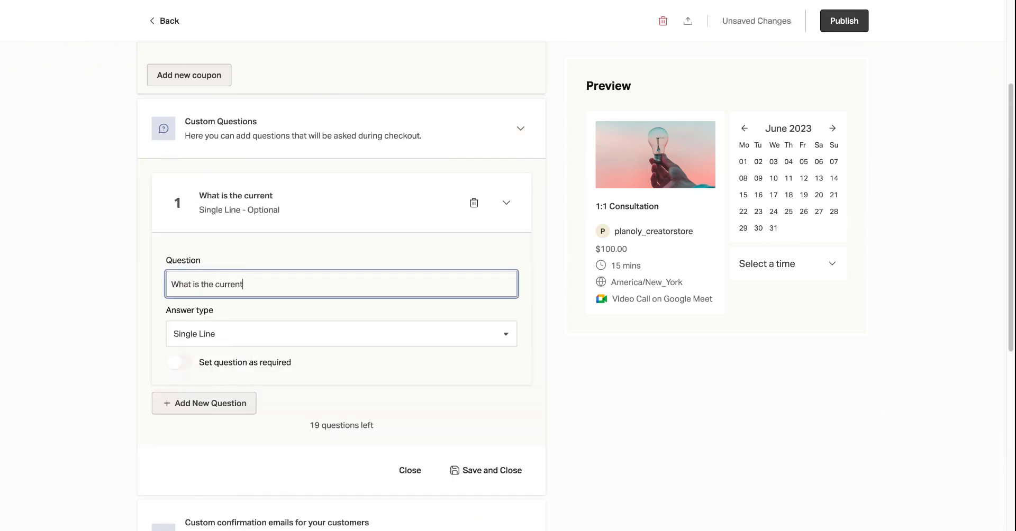
type(" status ofyour he")
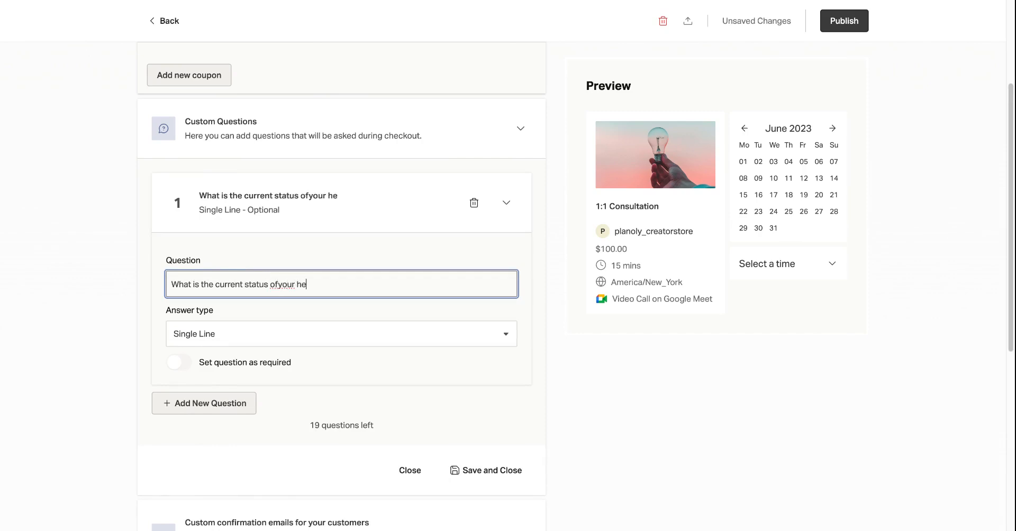
type("alth?")
left_click(277, 284)
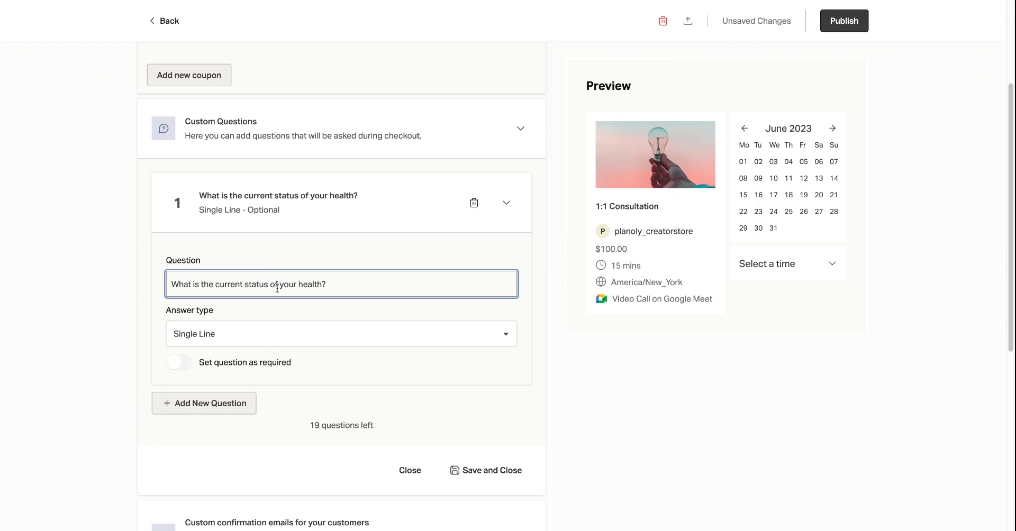
left_click(178, 364)
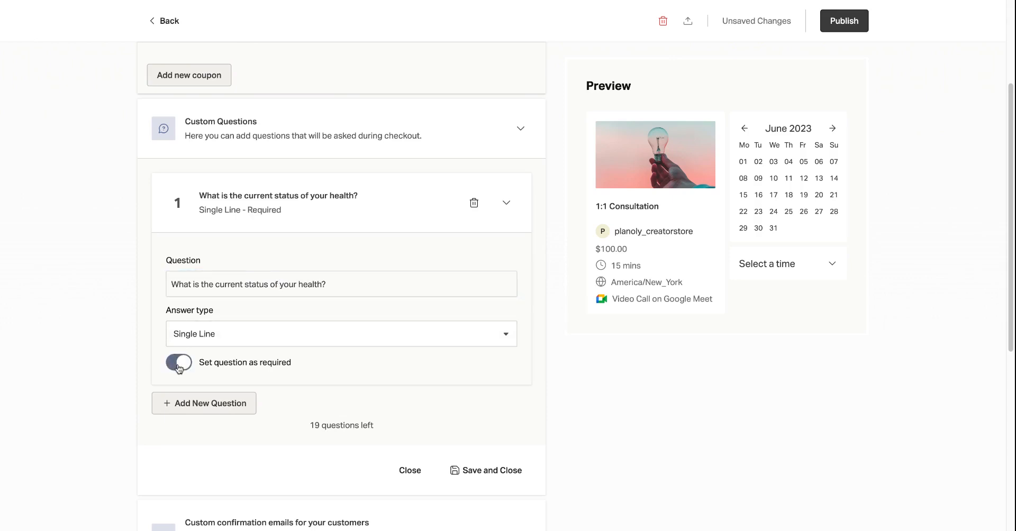
scroll(355, 431, "down", 2)
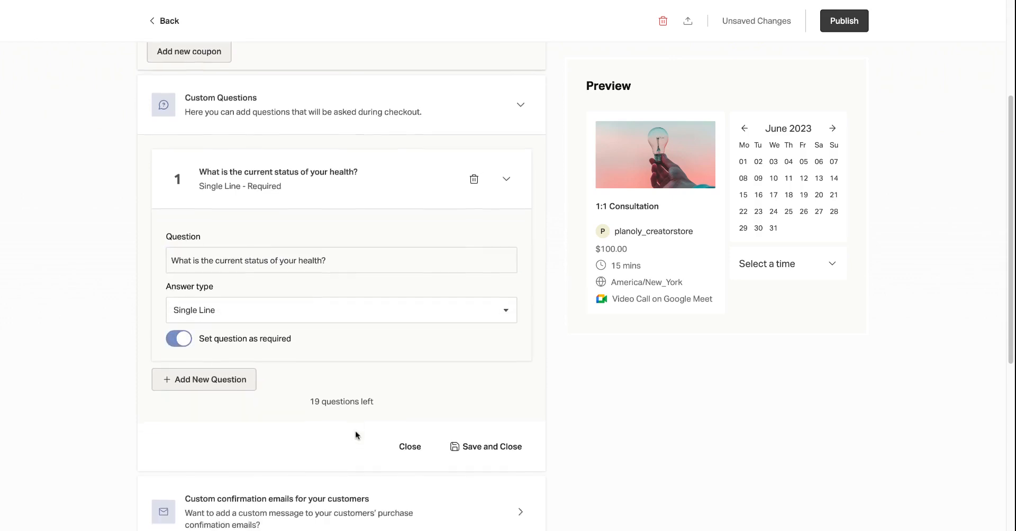
left_click(494, 427)
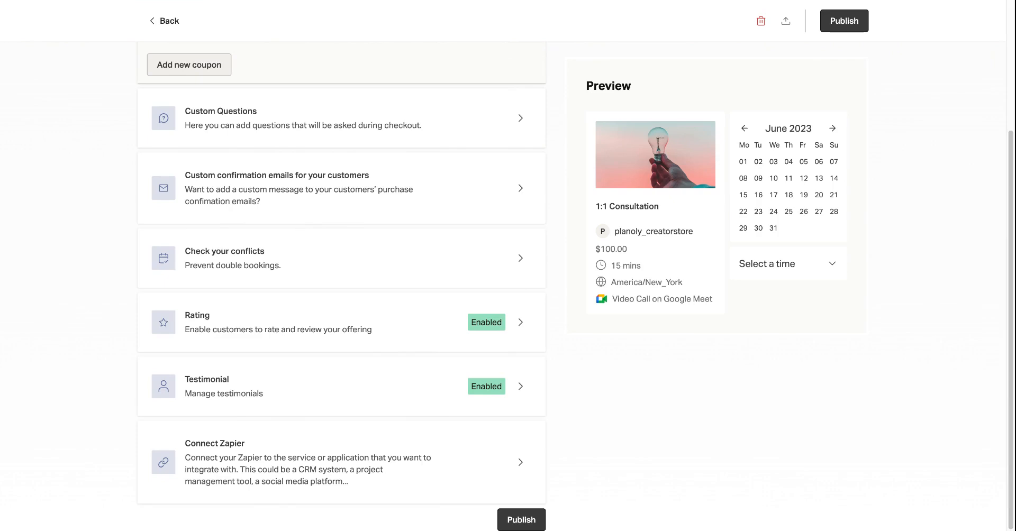
Step: Review the custom confirmation email section and save it with the message left blank
left_click(519, 198)
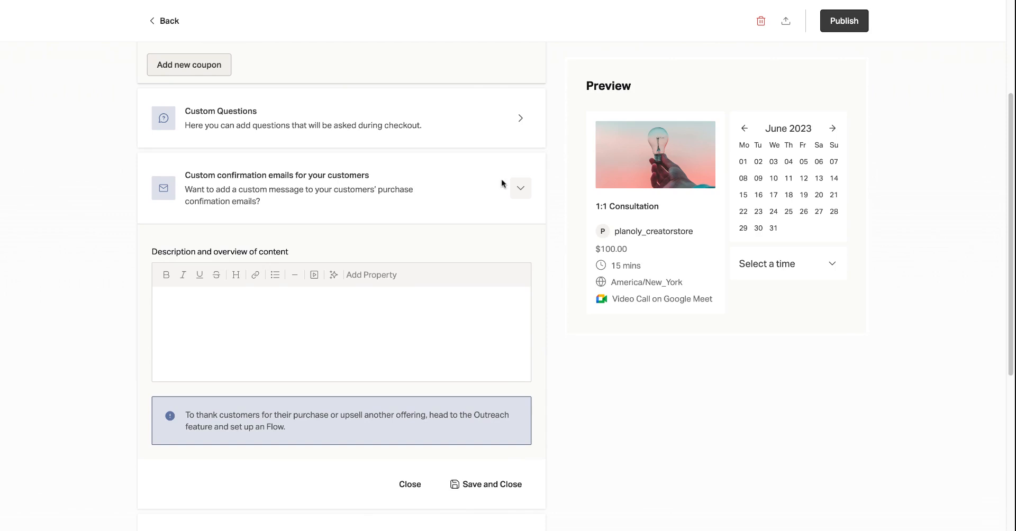
left_click(270, 328)
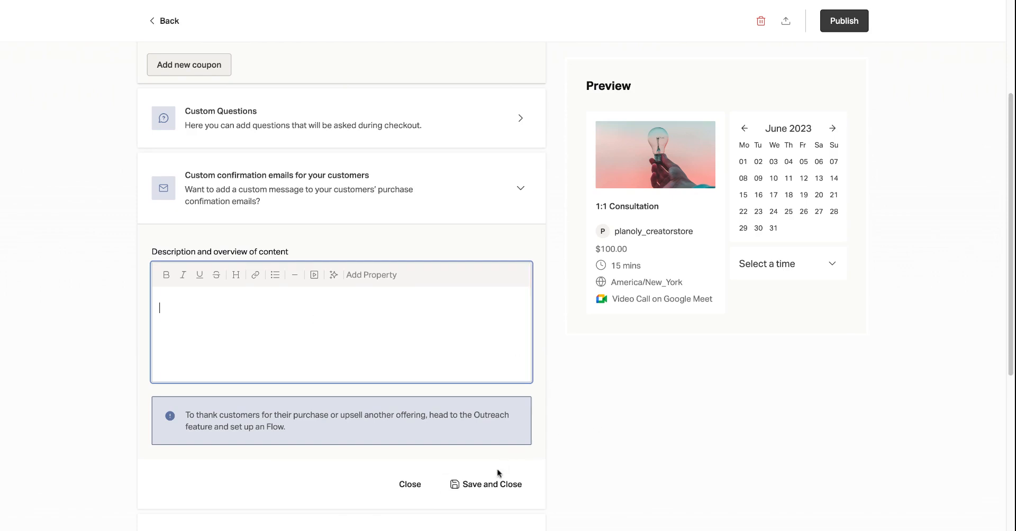
left_click(491, 487)
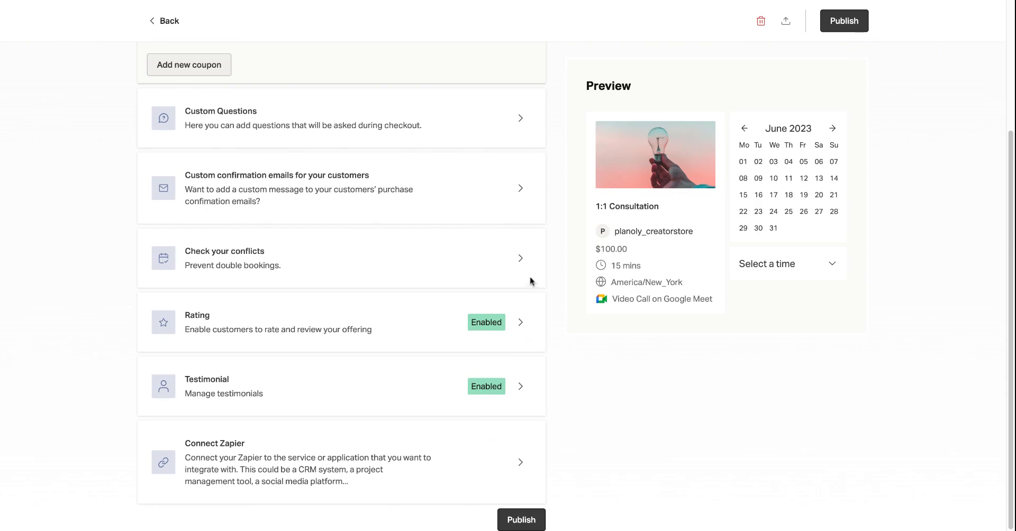
Step: Check which primary calendar is selected for preventing double bookings, then collapse the conflicts section
left_click(521, 264)
scroll(506, 268, "down", 2)
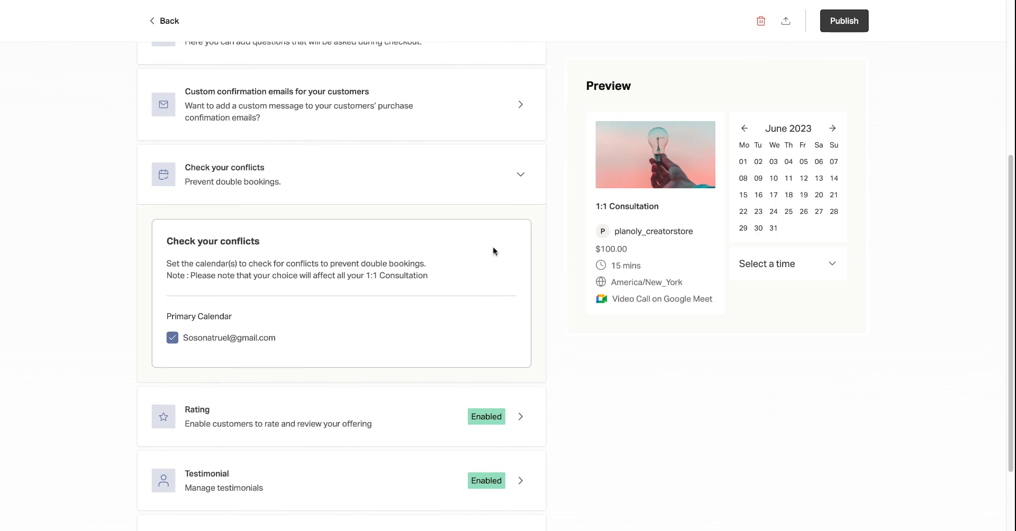
left_click(520, 176)
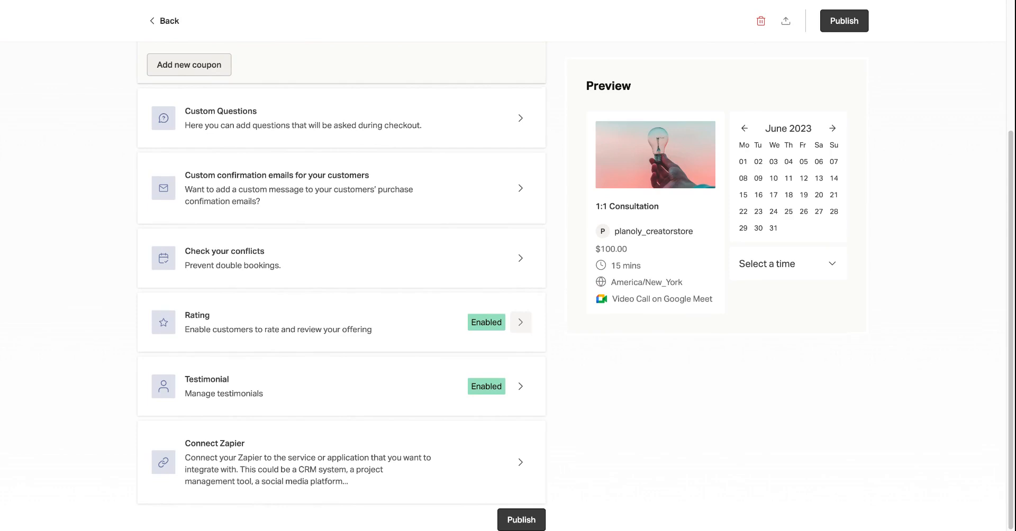
Step: Keep the product's 1-5 star rating display enabled and save the rating settings
left_click(521, 323)
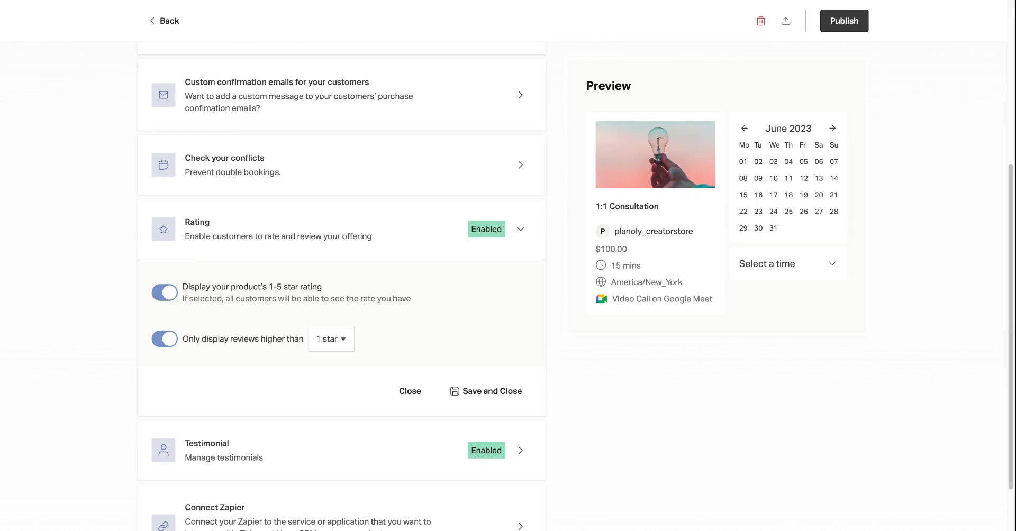
left_click(170, 293)
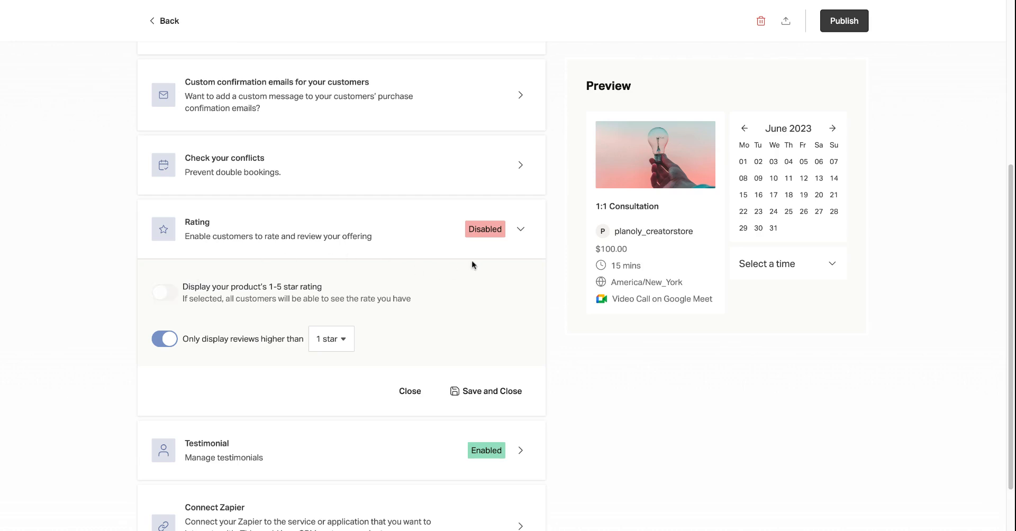
left_click(159, 293)
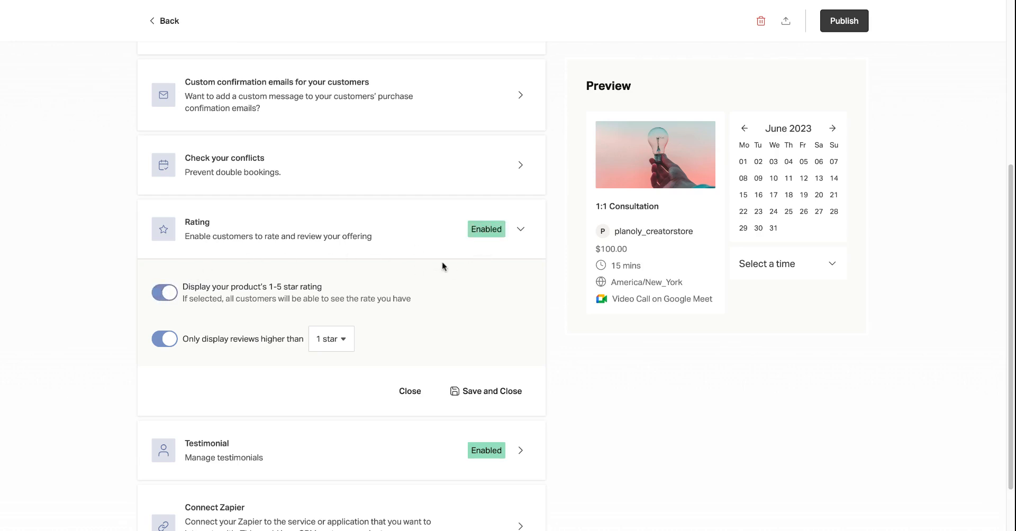
left_click(499, 391)
Step: Review the testimonial options, keep testimonials displayed without adding any, and save the section
left_click(522, 392)
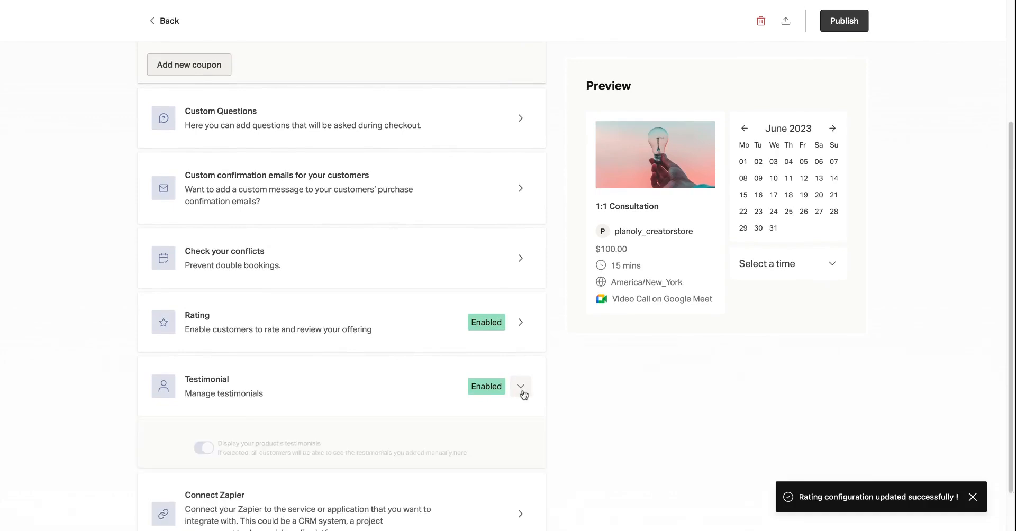
scroll(523, 394, "down", 4)
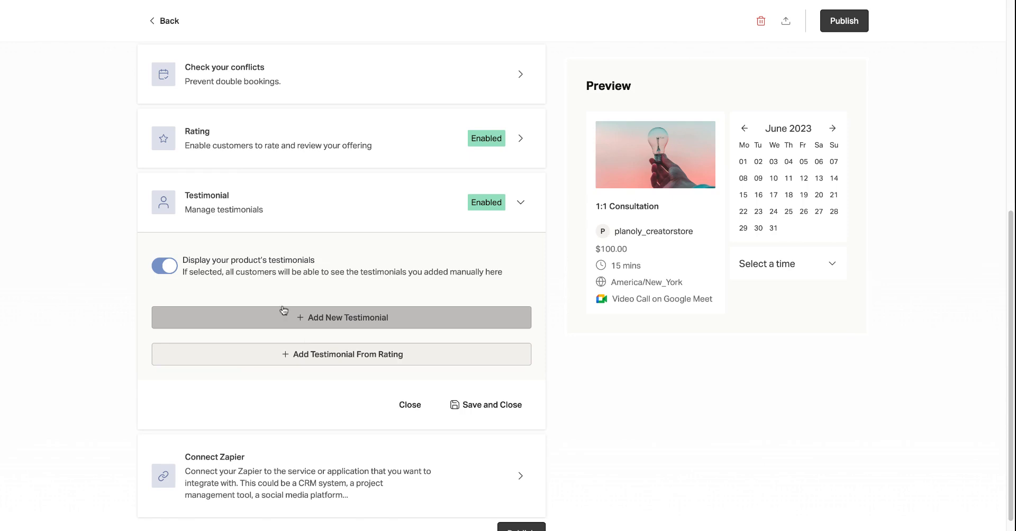
left_click(479, 405)
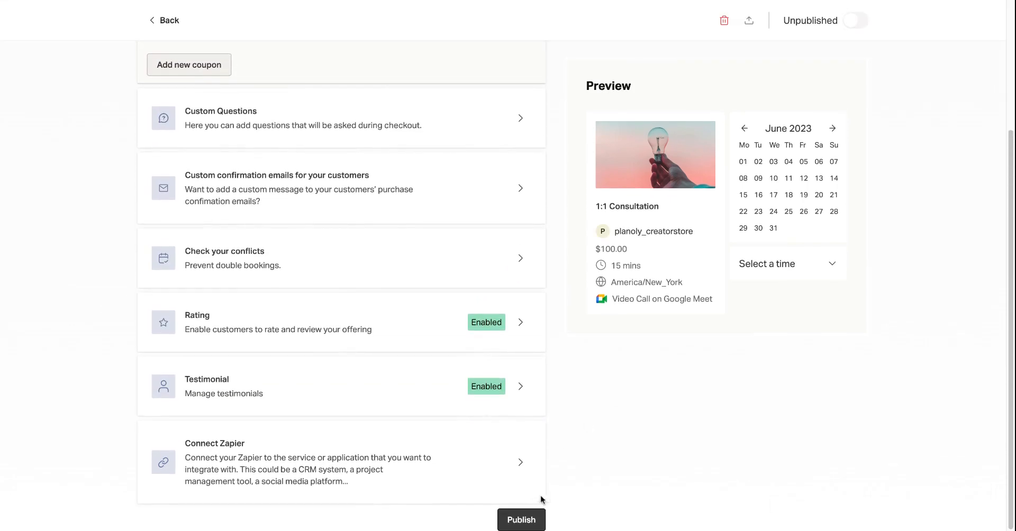
Step: Publish the 1:1 Consultation meeting and add it to the page as one block
left_click(530, 521)
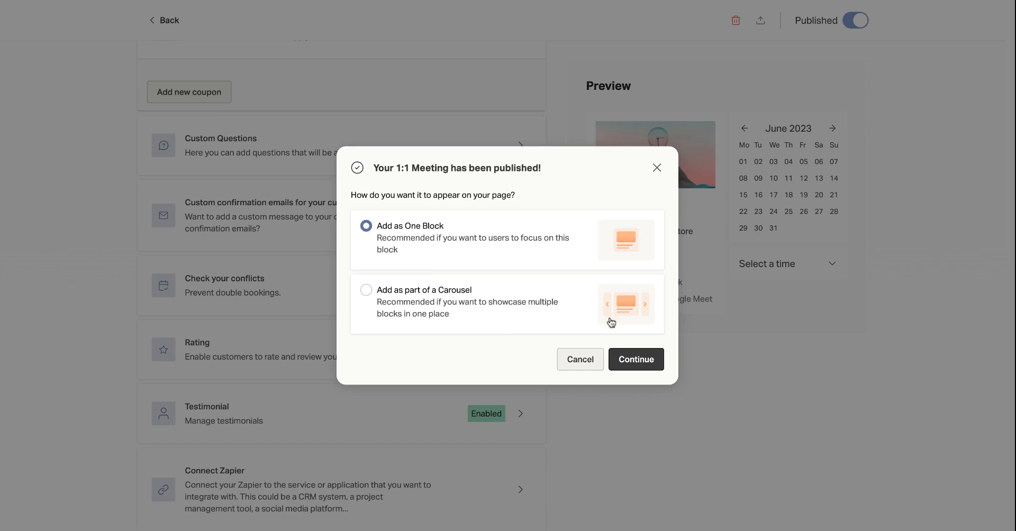
left_click(634, 361)
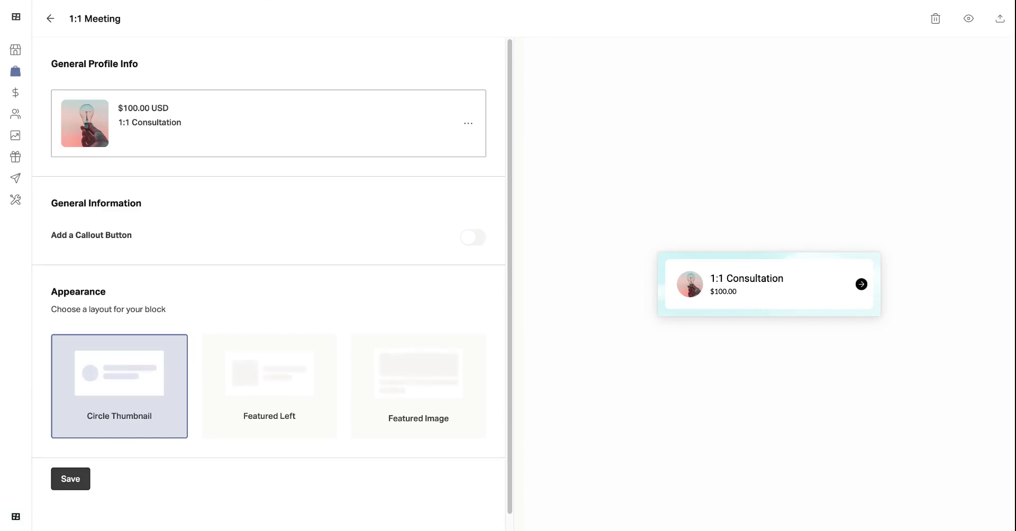
Step: Set the meeting block's layout to Featured Left and save the block
scroll(110, 250, "down", 1)
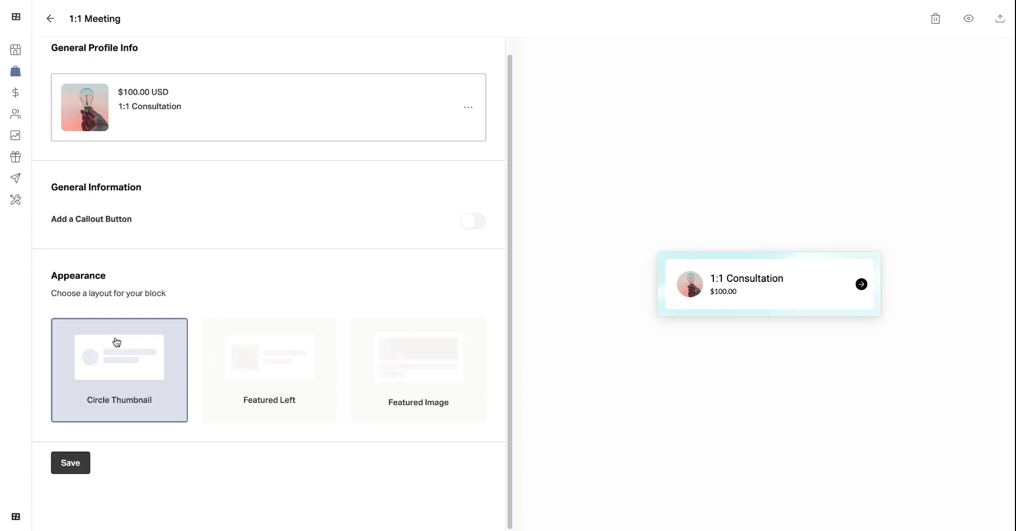
left_click(249, 373)
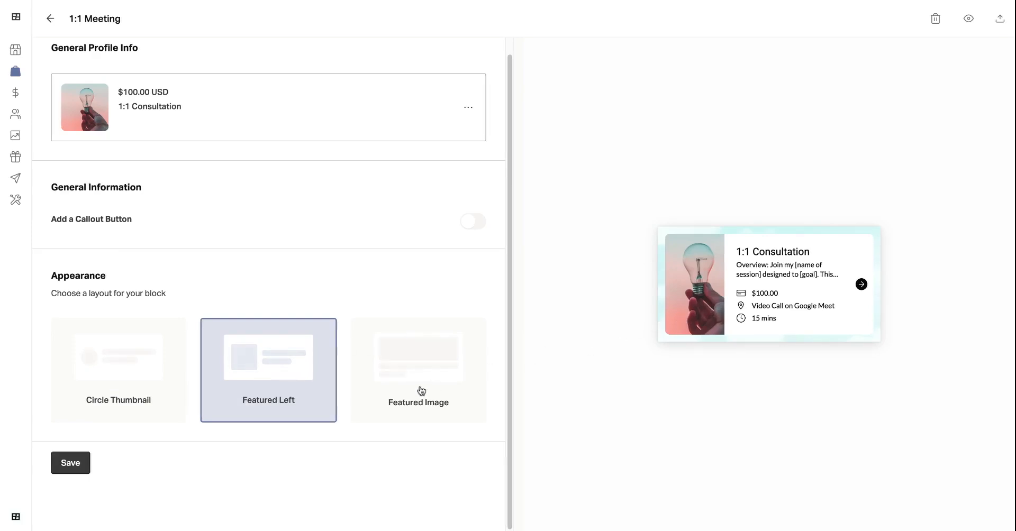
left_click(79, 465)
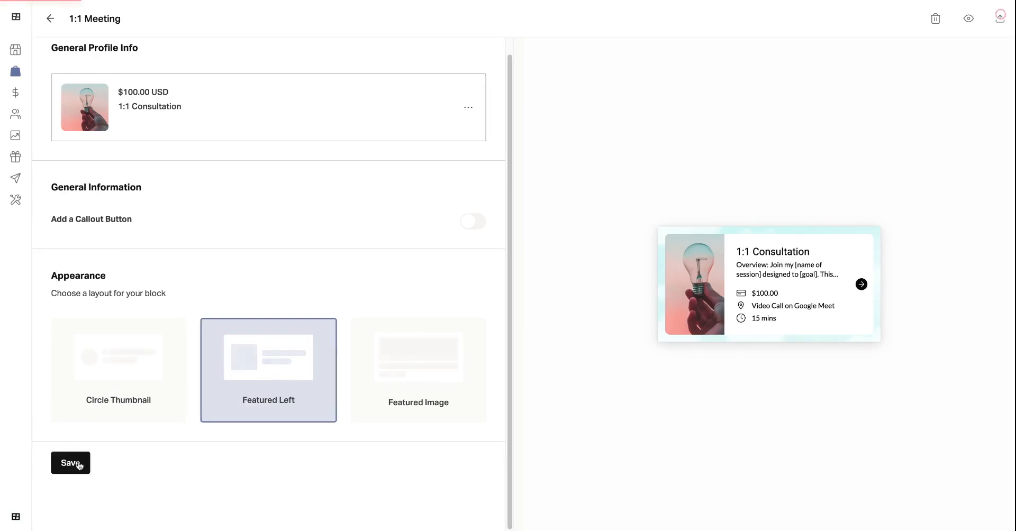